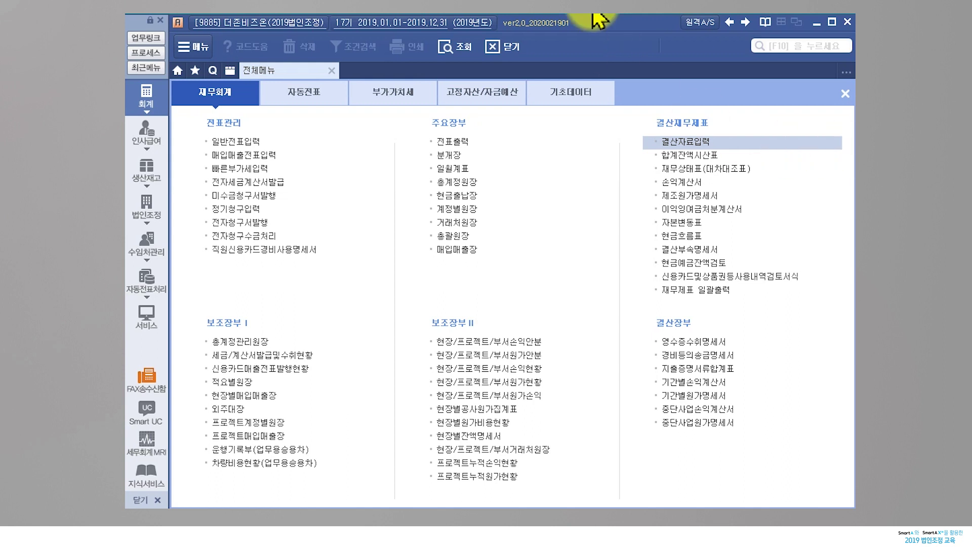
# - Open the closing data entry form (결산자료입력) and load the closing period from month 01 to month 12
pyautogui.click(658, 146)
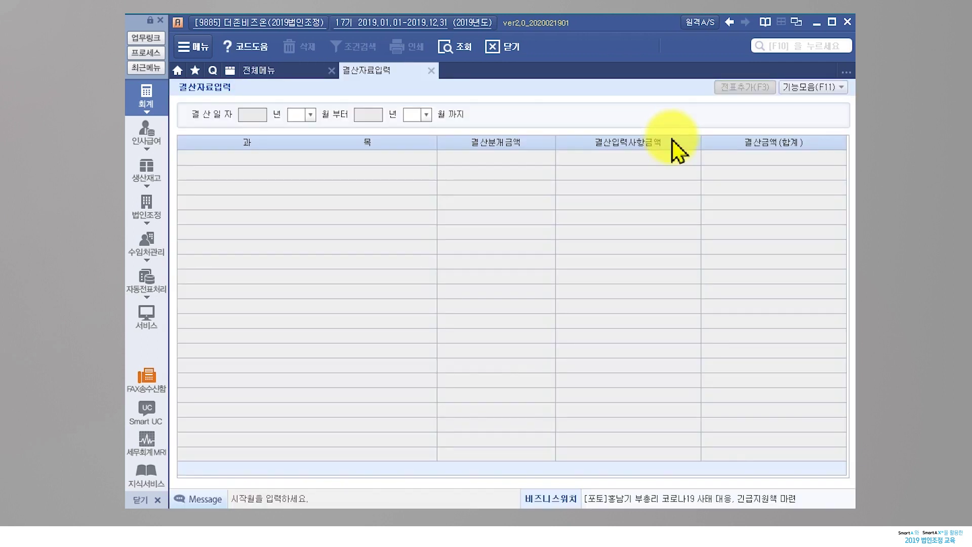
pyautogui.write('0112')
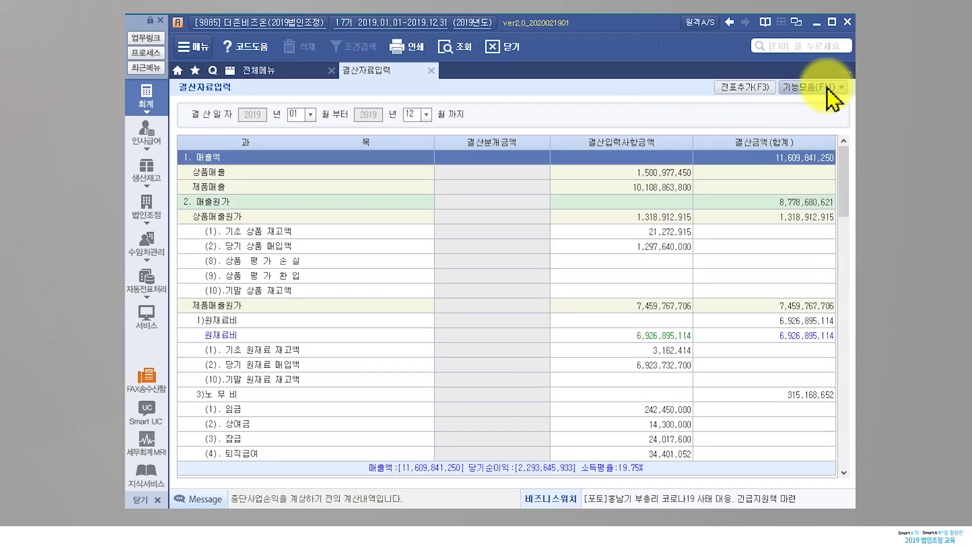
# - Review and confirm the cost setting (원가설정) with code 455 제품매출원가, cost expense 1 (500번대) and standard cost 제조
pyautogui.click(828, 87)
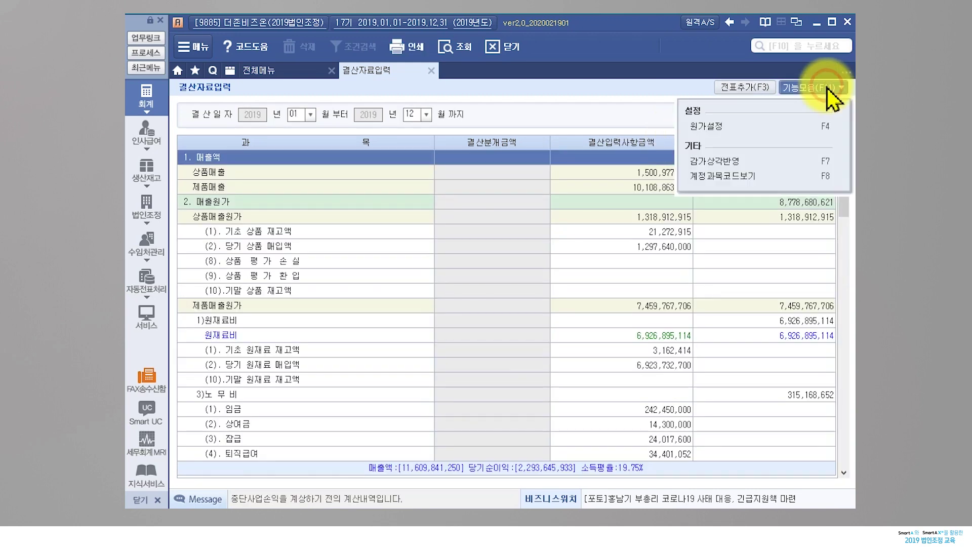
pyautogui.click(766, 139)
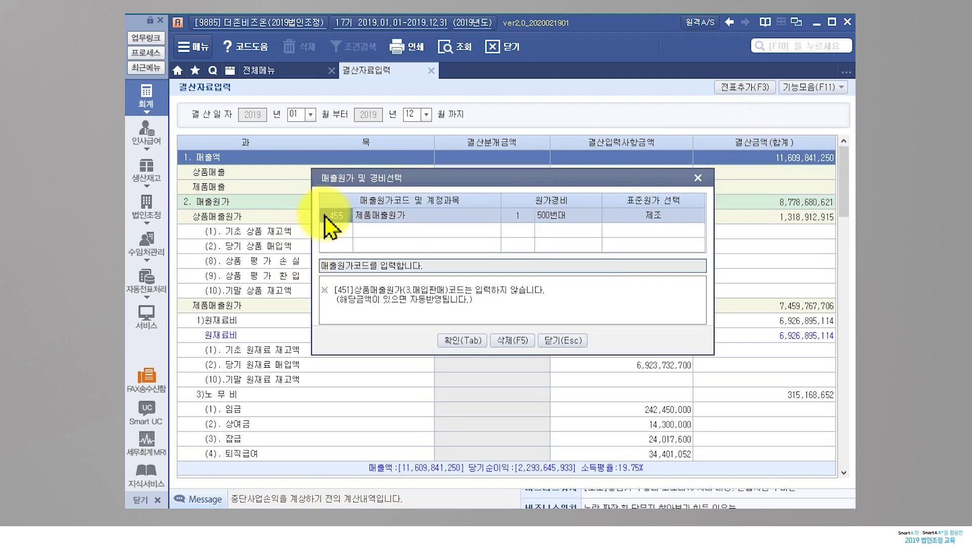
pyautogui.doubleClick(348, 216)
pyautogui.click(539, 371)
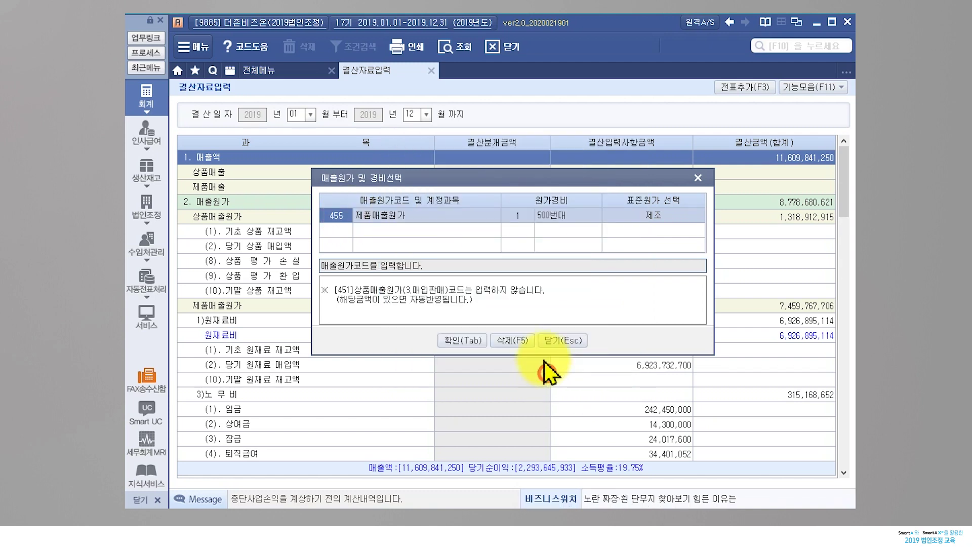
pyautogui.click(511, 216)
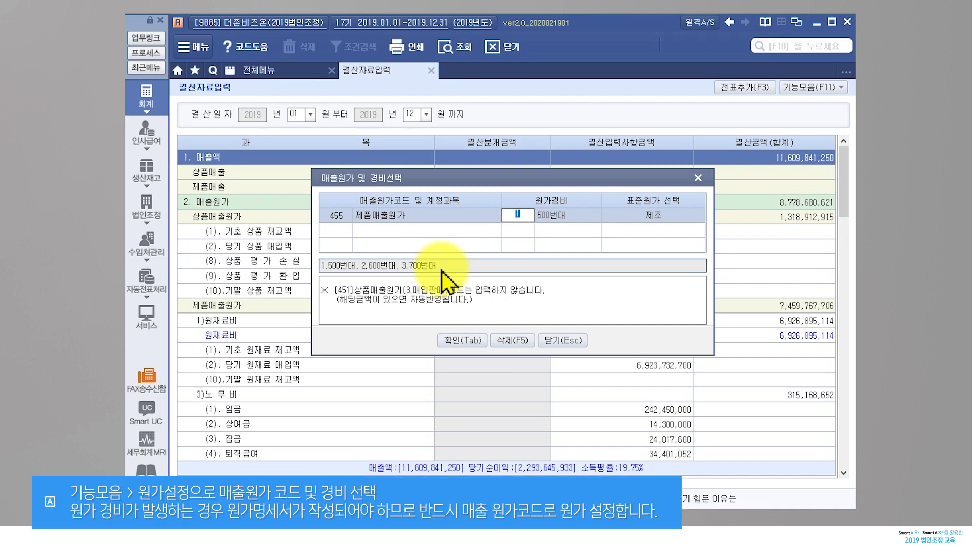
pyautogui.click(556, 226)
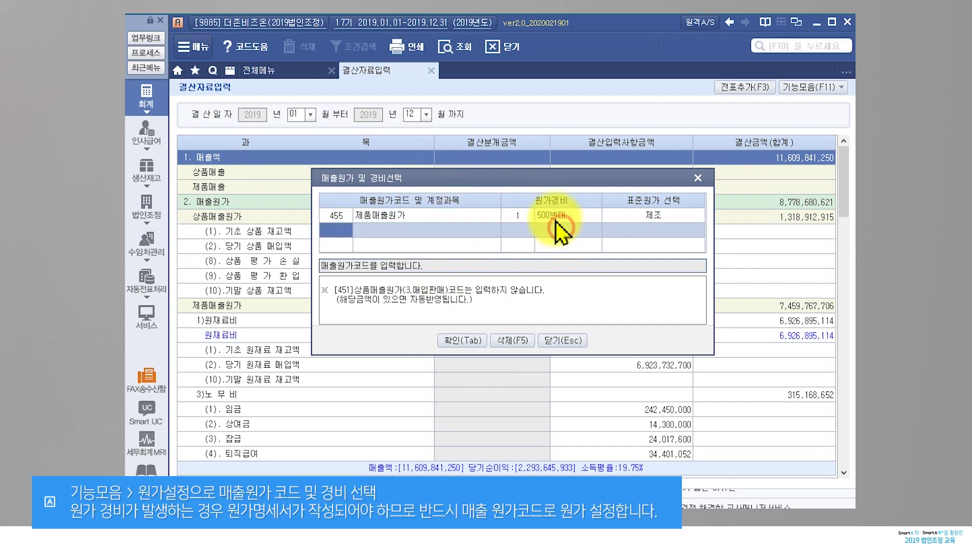
pyautogui.click(558, 215)
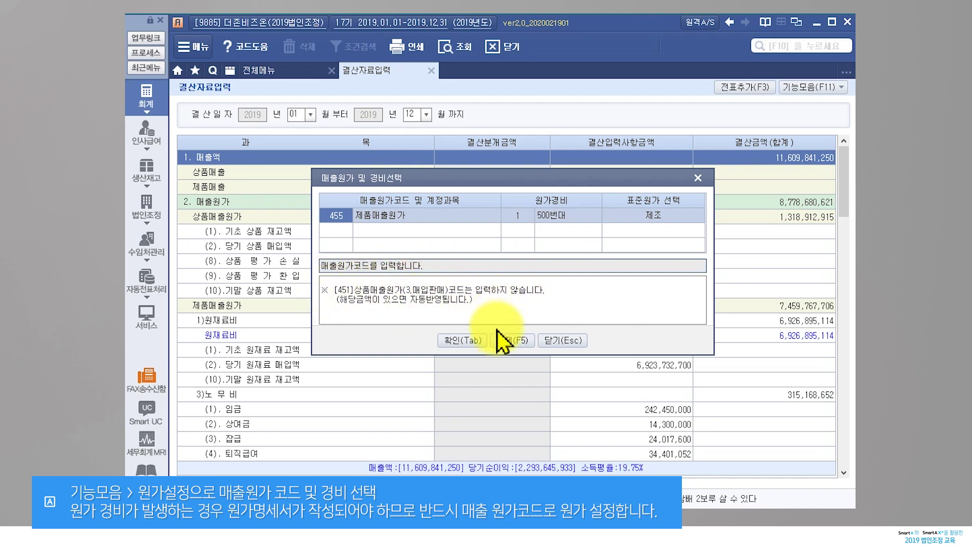
pyautogui.click(461, 343)
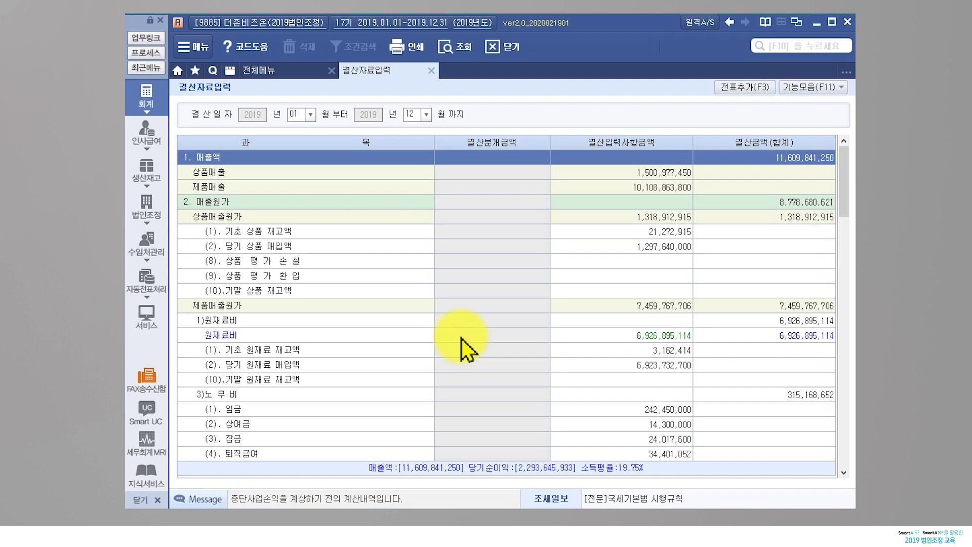
# - Enter 1,000,000,000 as the ending merchandise inventory (기말 상품 재고액) under 상품매출원가
pyautogui.click(249, 217)
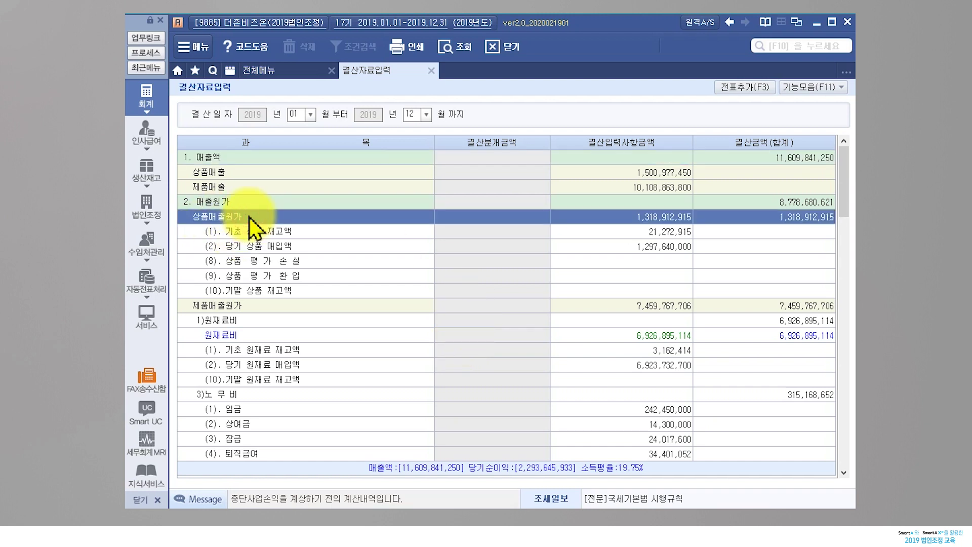
pyautogui.click(255, 306)
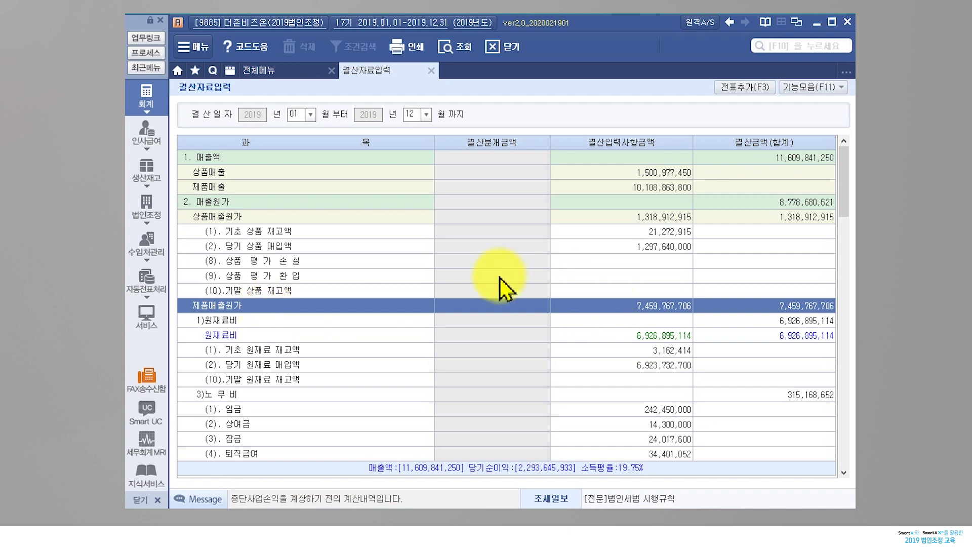
pyautogui.click(580, 291)
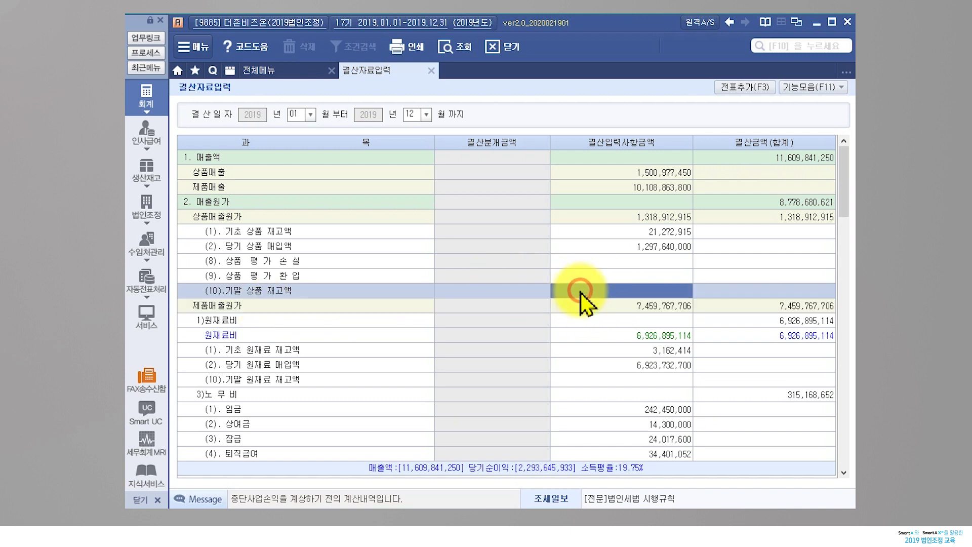
pyautogui.click(623, 381)
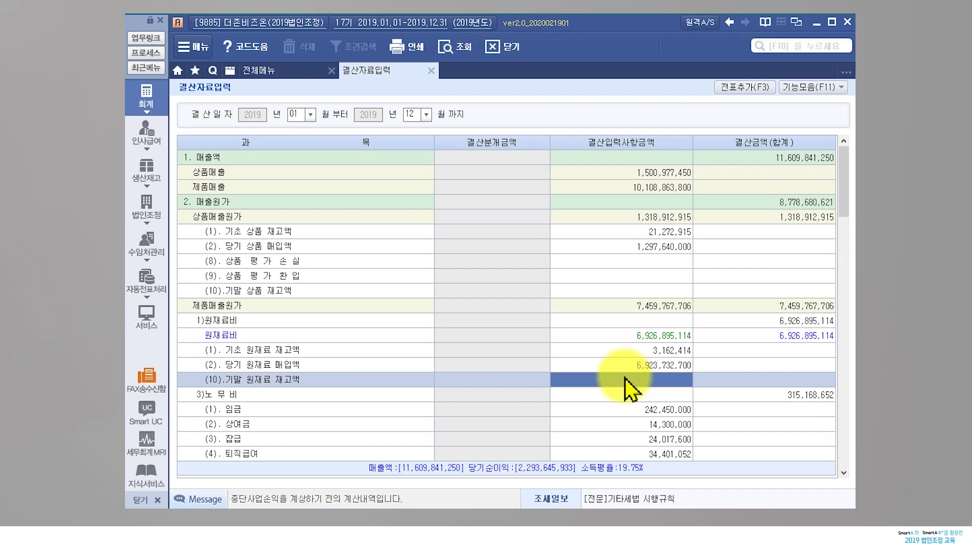
pyautogui.click(641, 287)
pyautogui.write('100000000')
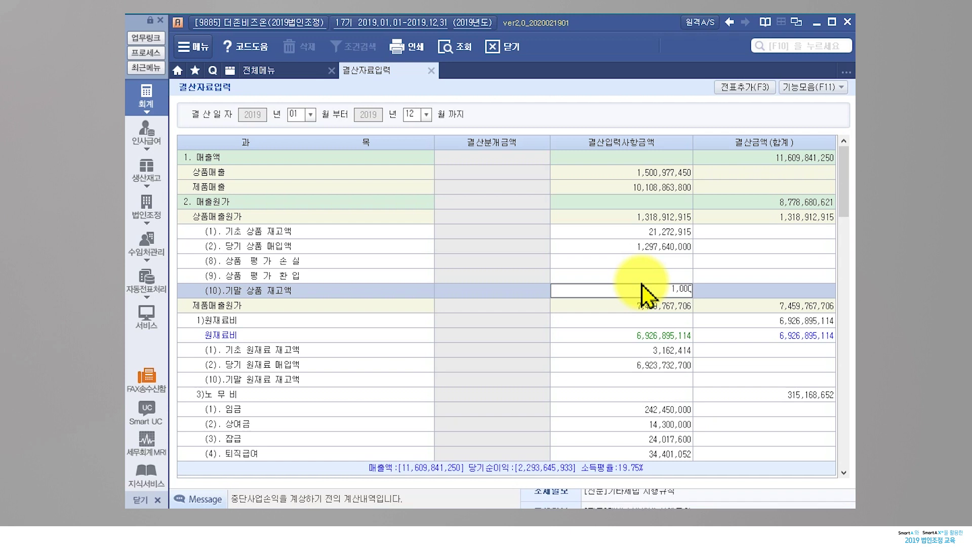
pyautogui.press('Return')
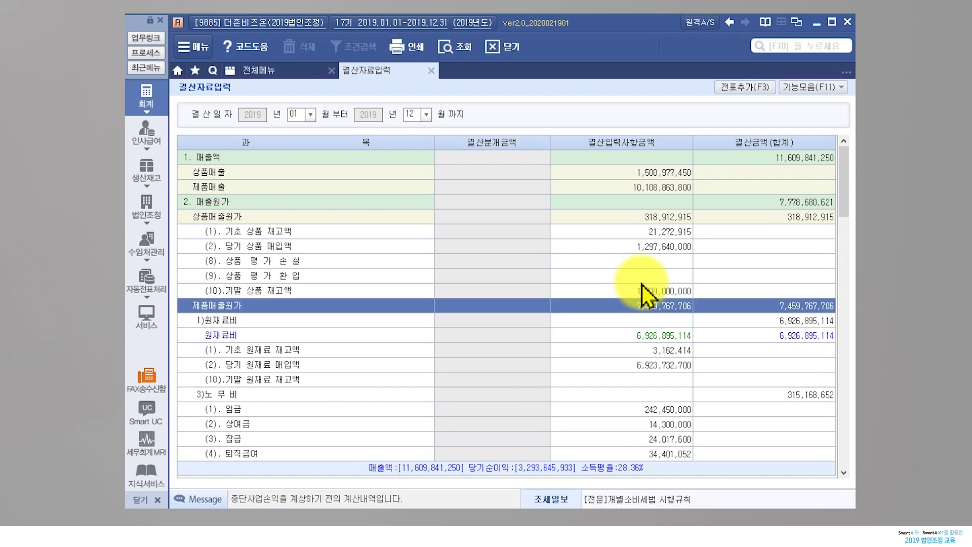
# - Enter 5,000,000,000 as the ending raw material inventory (기말 원재료 재고액) under 제품매출원가
pyautogui.click(659, 380)
pyautogui.click(659, 381)
pyautogui.write('5,000,00')
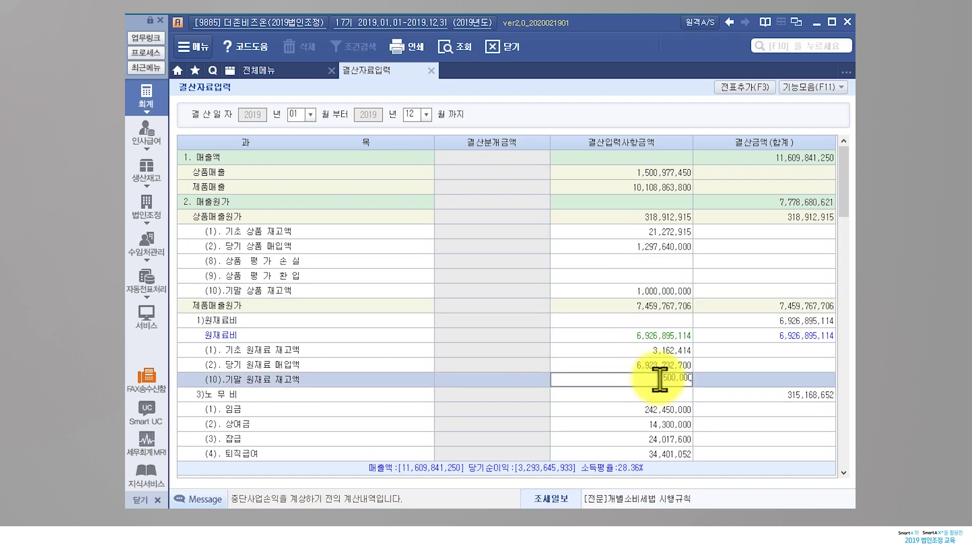
pyautogui.write('0,000')
pyautogui.press('Return')
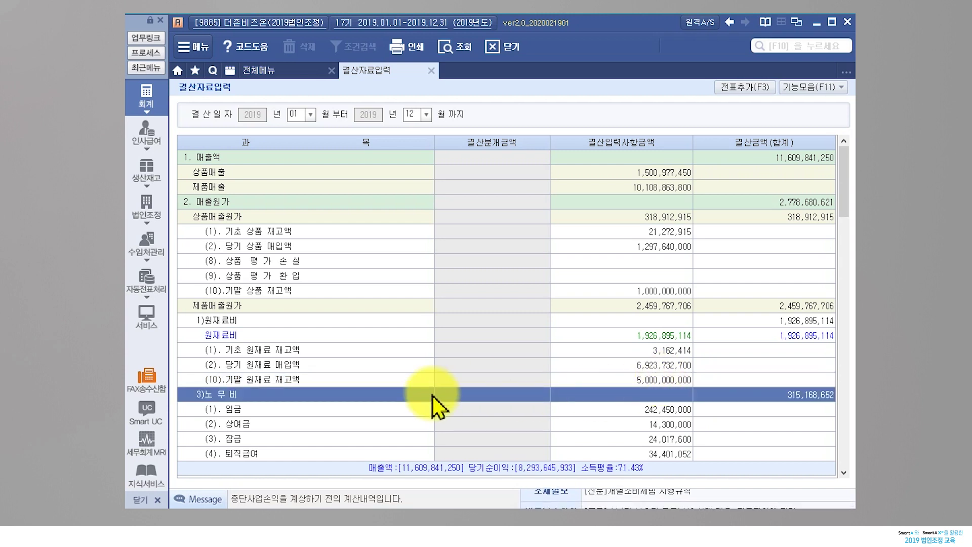
# - Examine the manufacturing cost and 판매비와 일반관리비 sections, including the depreciation row (감가상각비)
pyautogui.scroll(-12, 539, 408)
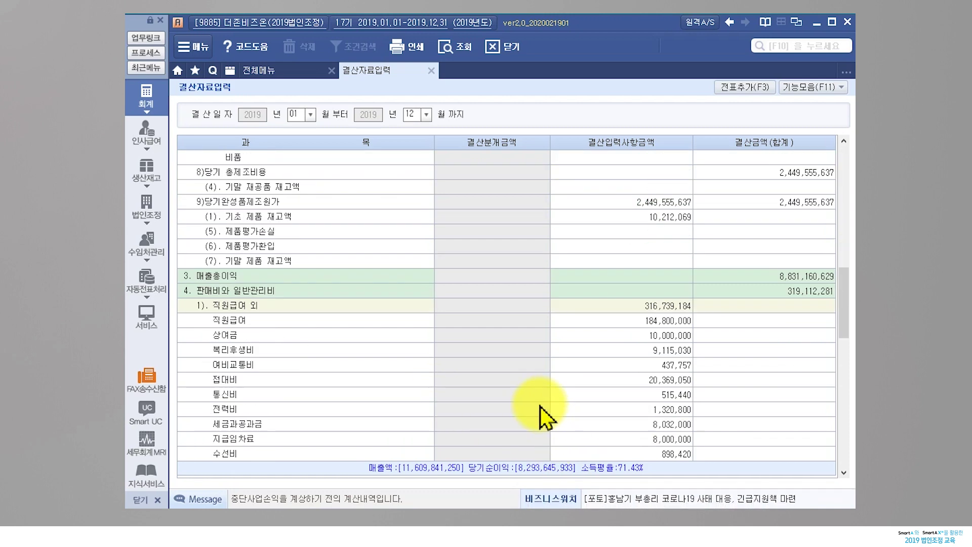
pyautogui.click(304, 291)
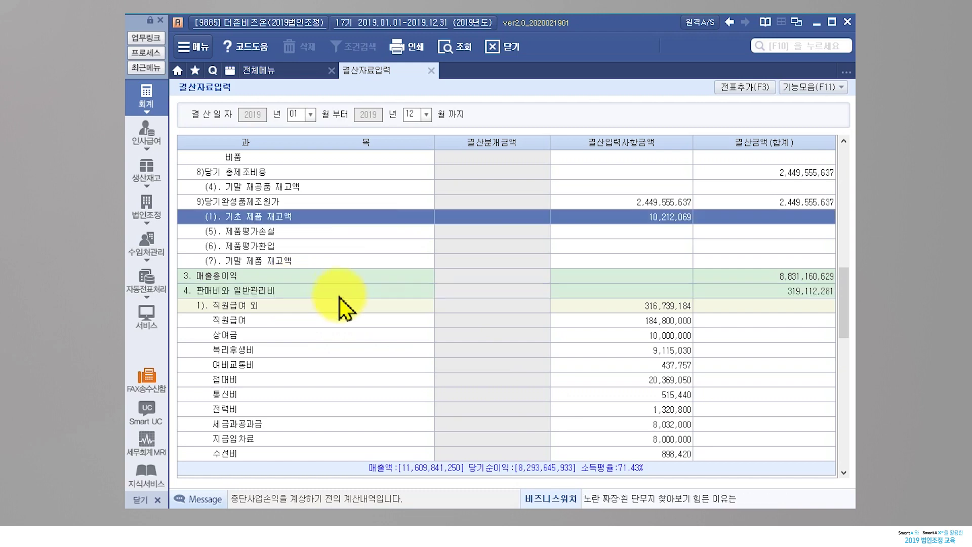
pyautogui.click(334, 291)
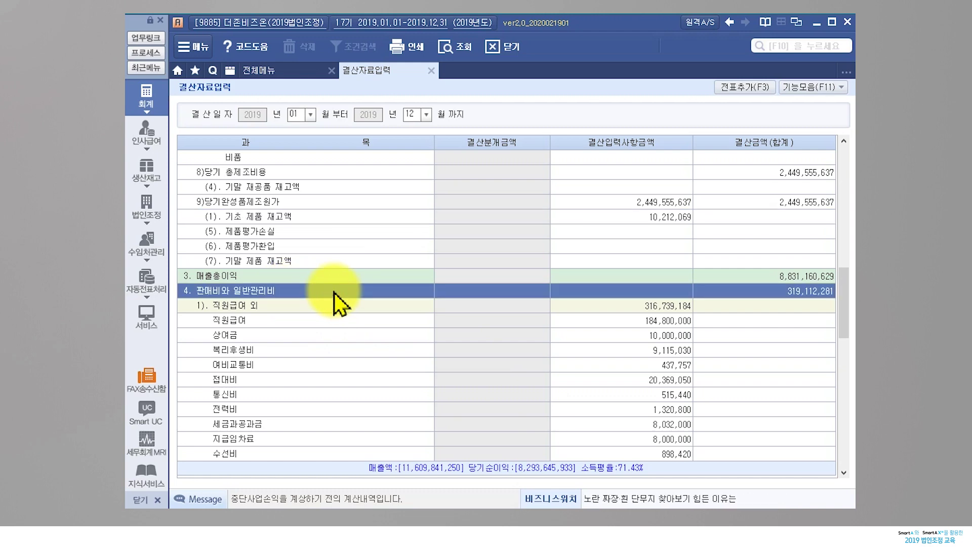
pyautogui.scroll(-6, 334, 292)
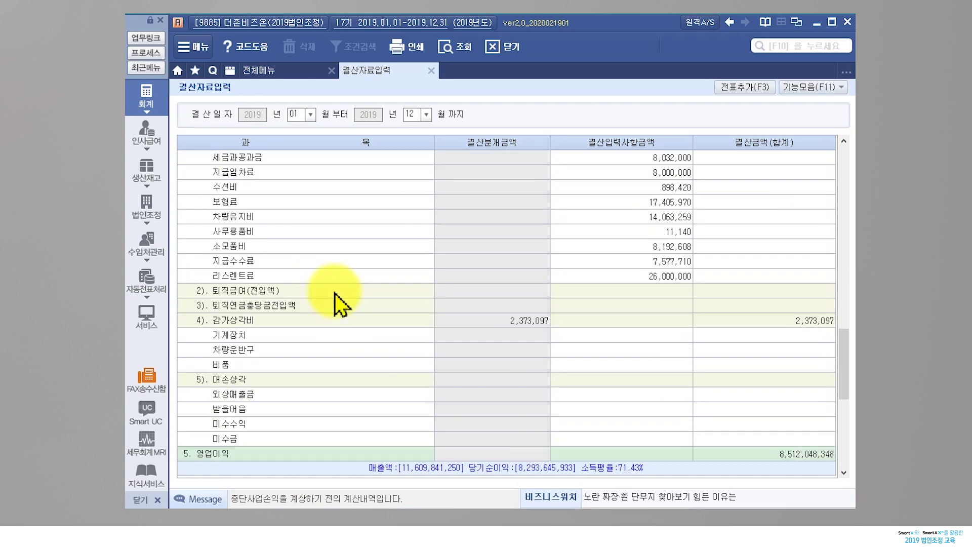
pyautogui.click(560, 323)
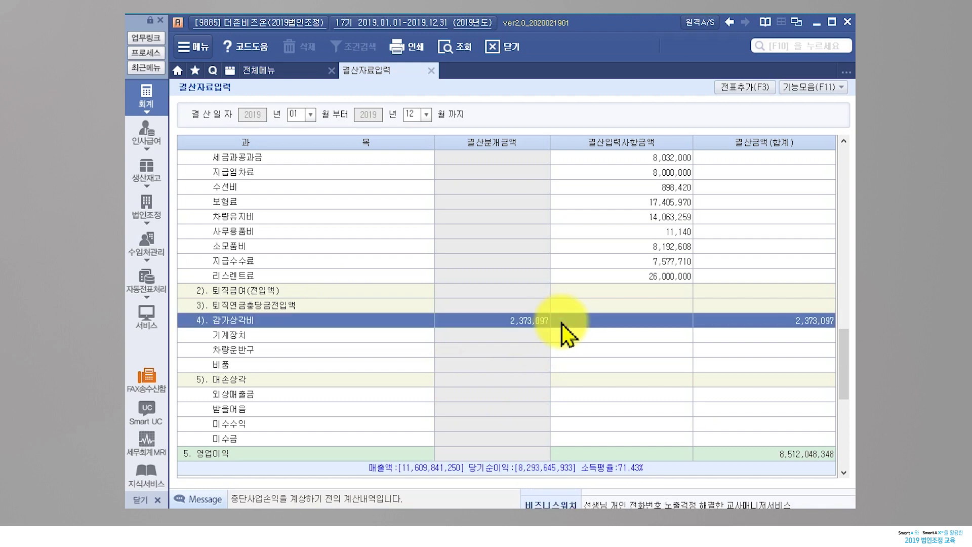
pyautogui.scroll(12, 572, 328)
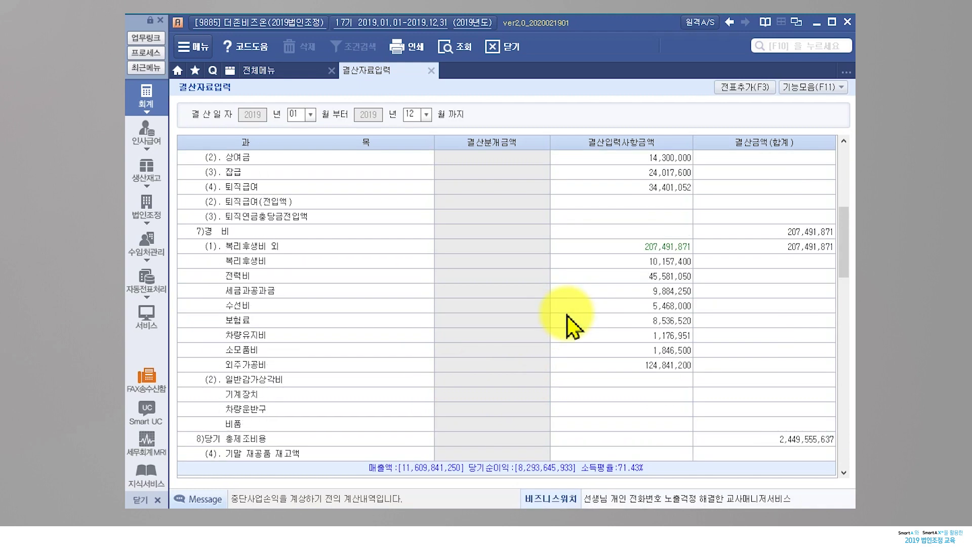
pyautogui.scroll(-6, 589, 388)
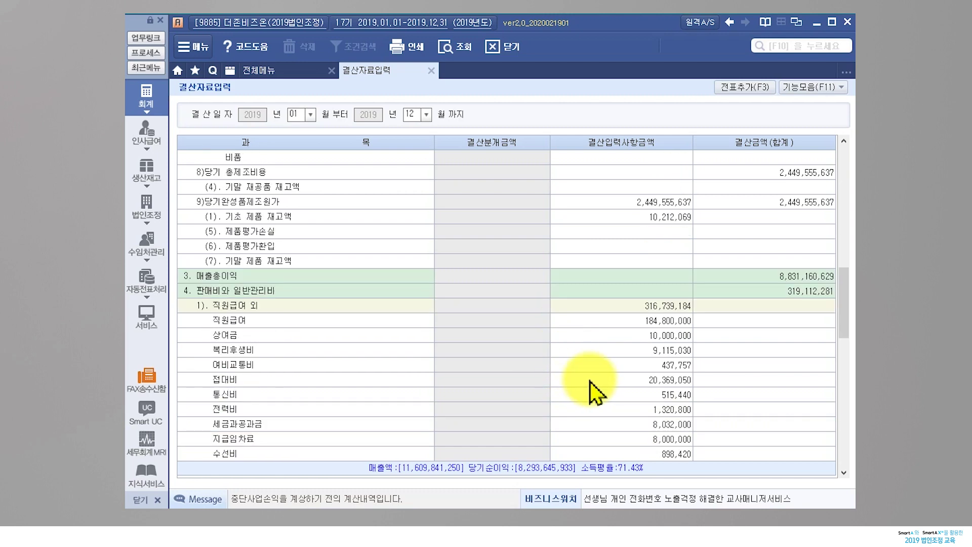
pyautogui.scroll(3, 592, 386)
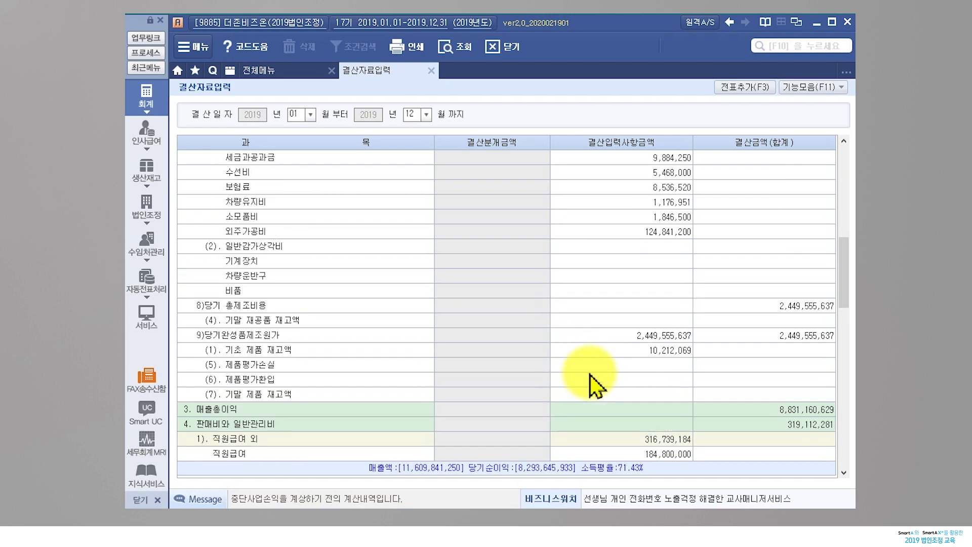
# - Enter 2,000,000 as the machinery (기계장치) depreciation under the manufacturing 일반감가상각비
pyautogui.click(608, 248)
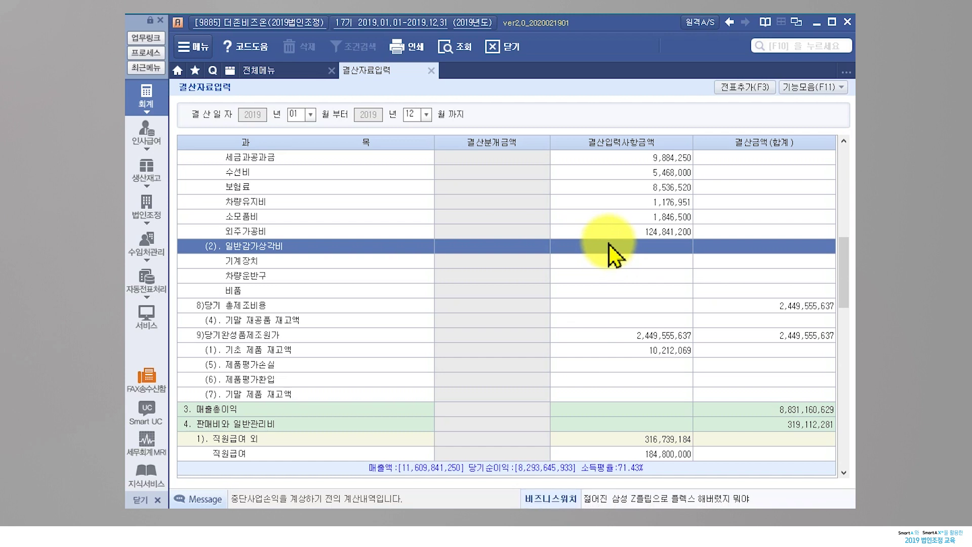
pyautogui.click(319, 261)
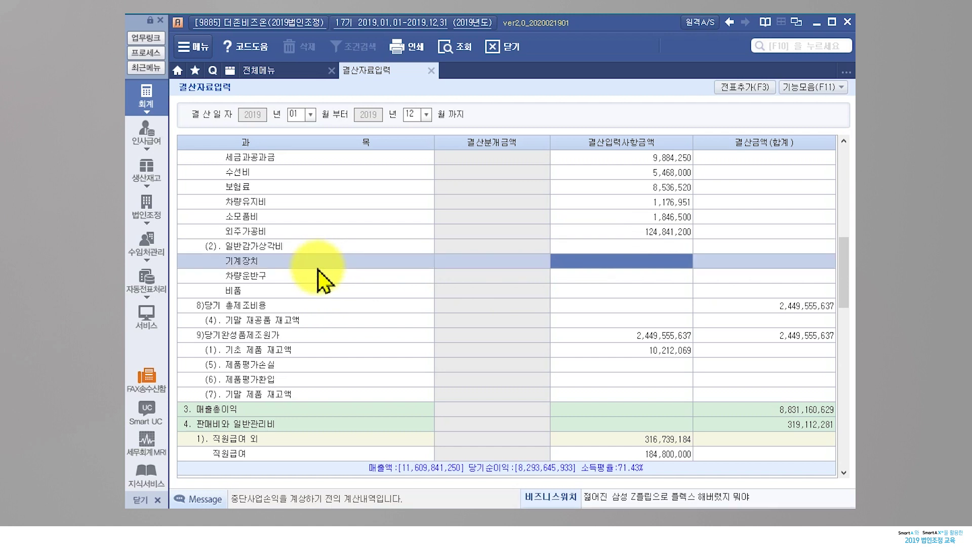
pyautogui.click(609, 265)
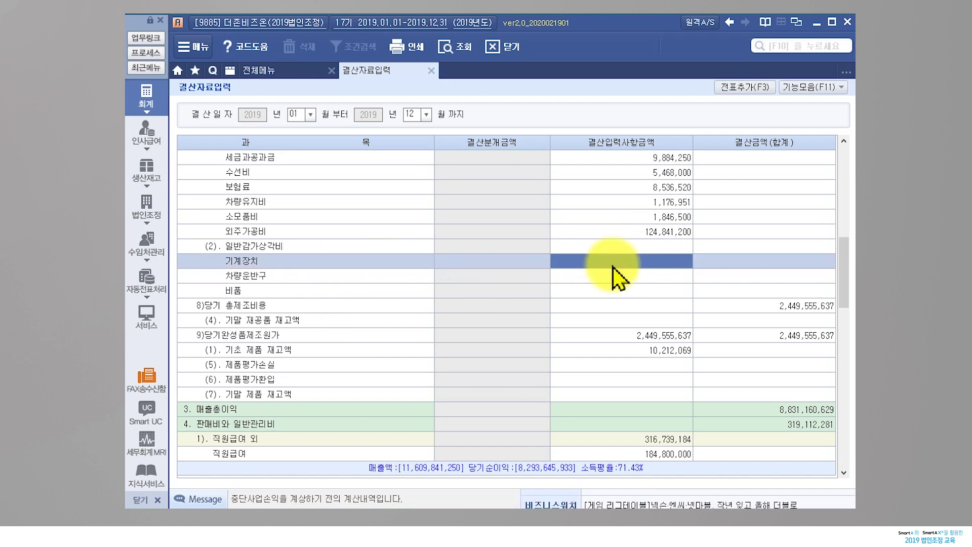
pyautogui.write('200000')
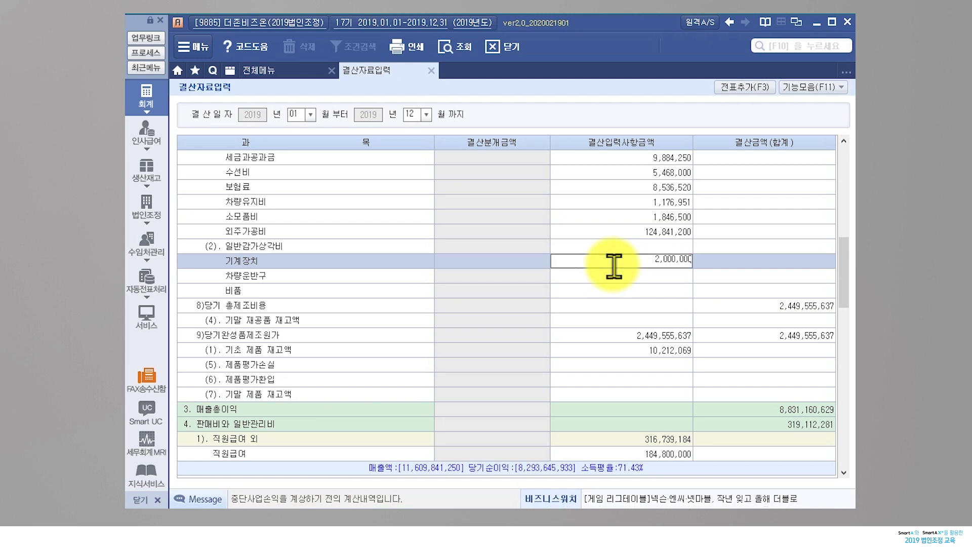
pyautogui.press('Return')
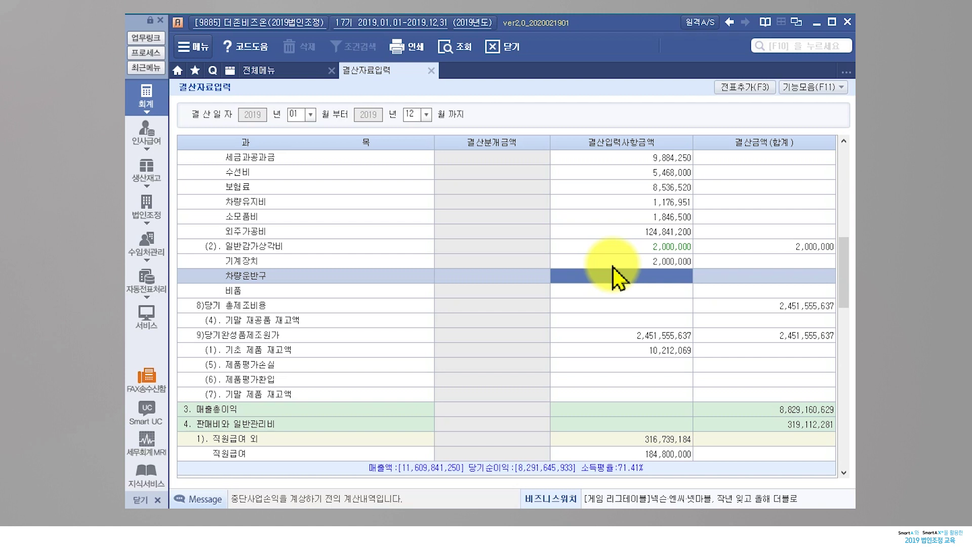
# - Start the depreciation reflection (감가상각반영) with the saved data and reload the amounts from the monthly depreciation entries
pyautogui.click(805, 89)
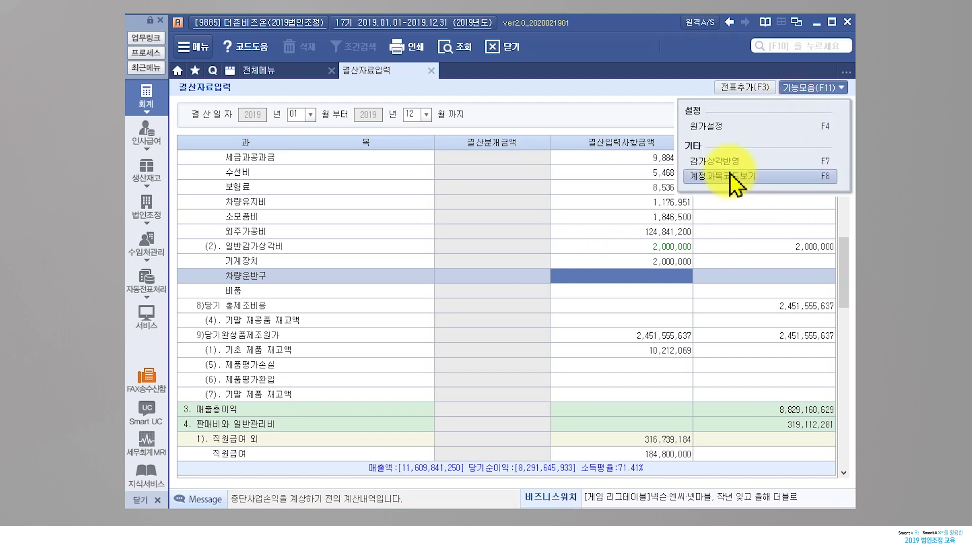
pyautogui.click(727, 163)
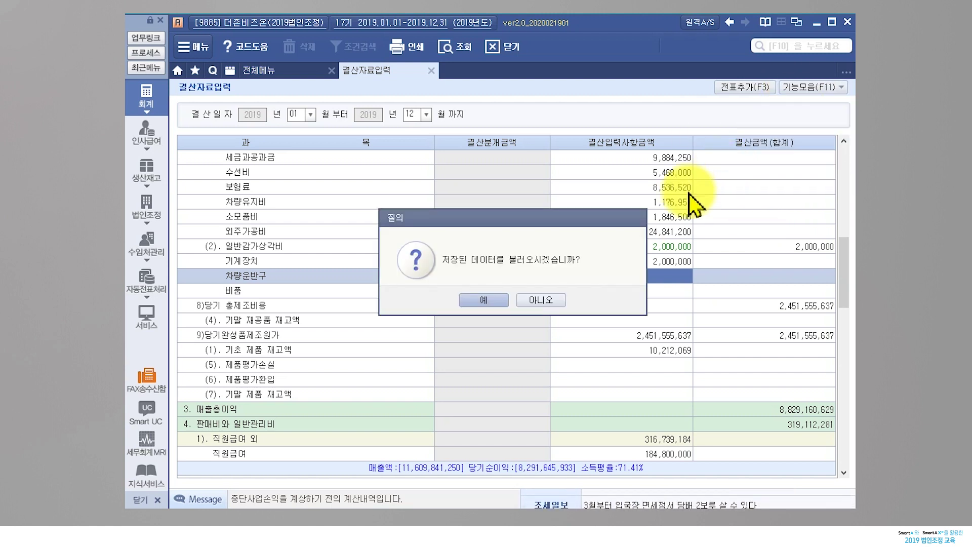
pyautogui.click(473, 301)
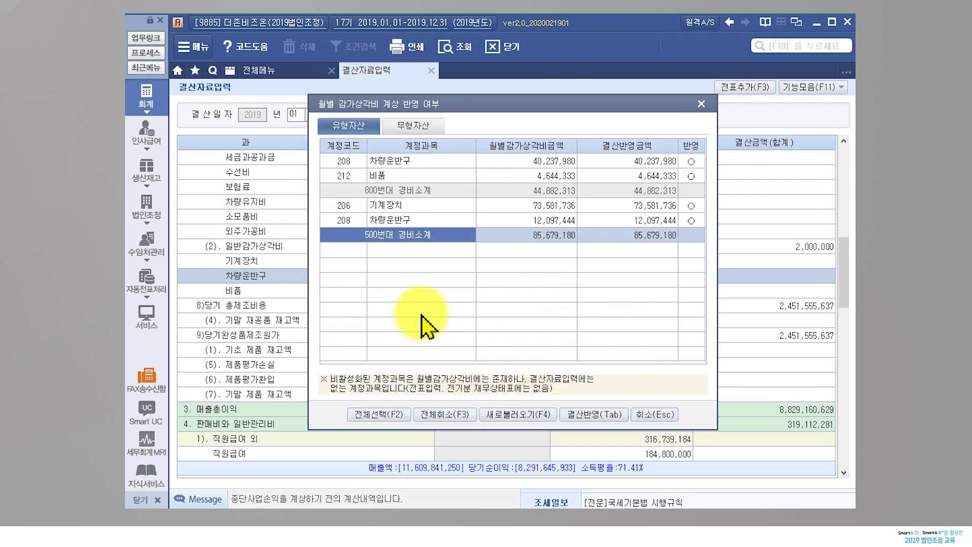
pyautogui.click(545, 412)
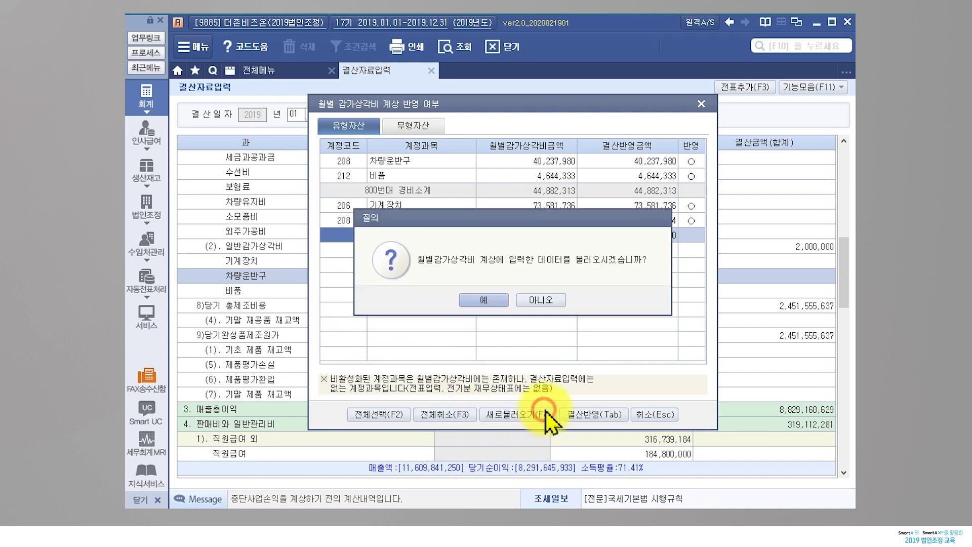
pyautogui.click(479, 301)
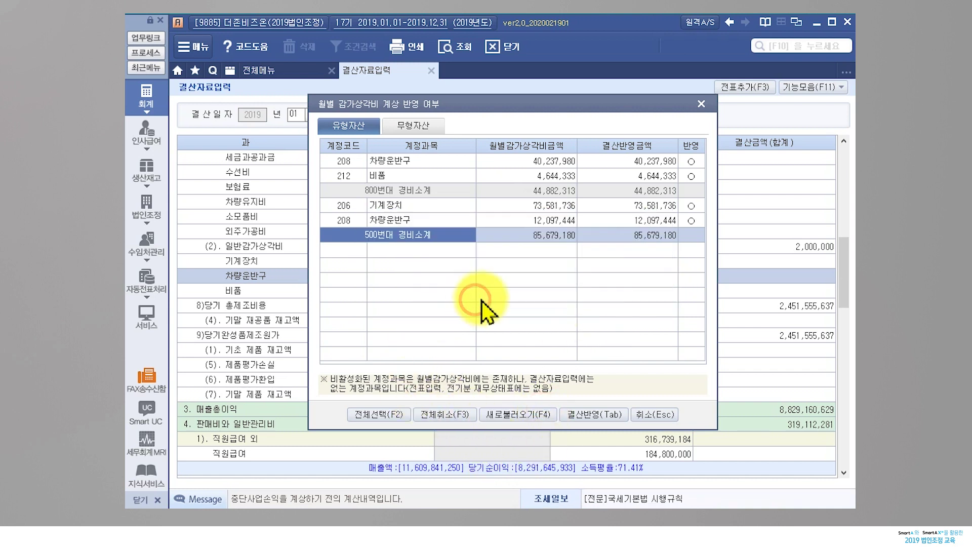
# - Reflect the loaded monthly depreciation amounts in the closing data and check the manufacturing and 판매비와 일반관리비 depreciation rows
pyautogui.click(568, 418)
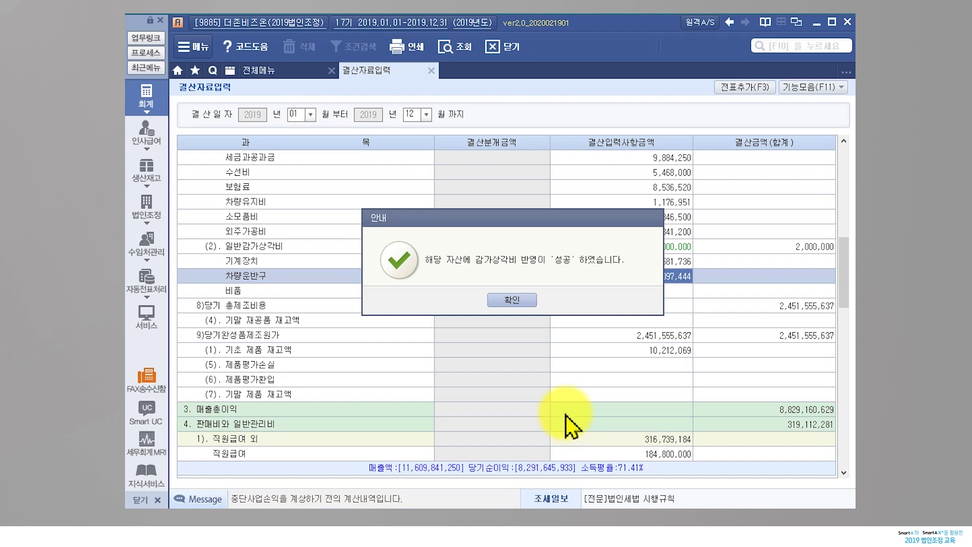
pyautogui.click(511, 299)
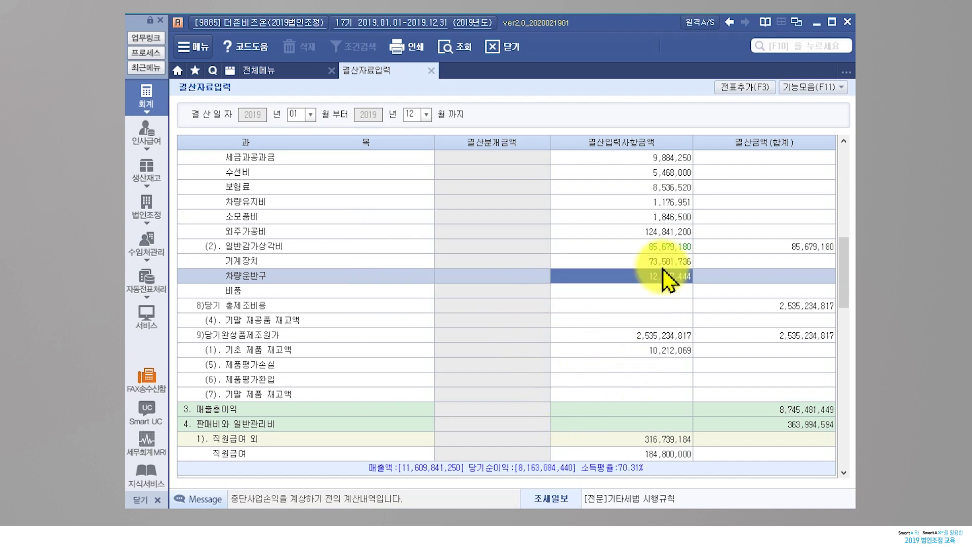
pyautogui.scroll(-10, 658, 304)
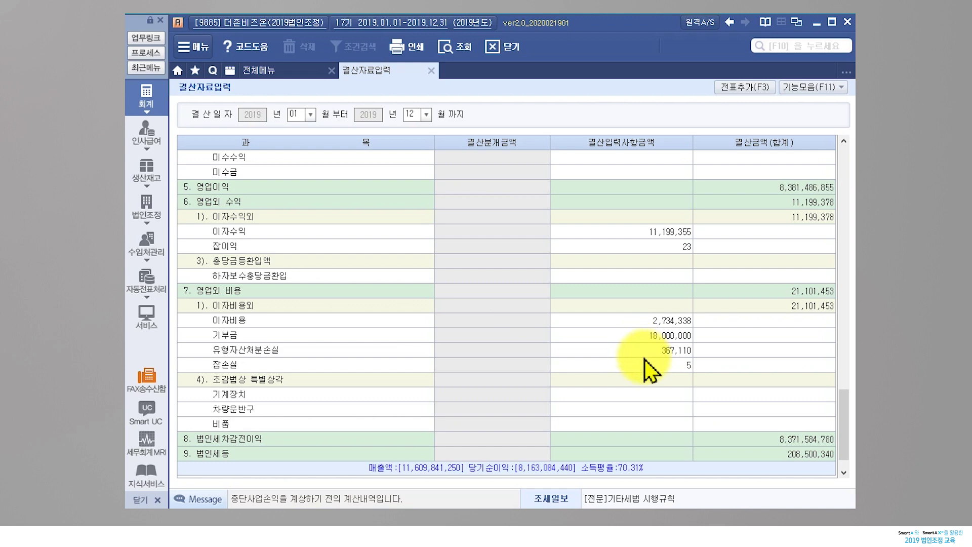
pyautogui.scroll(6, 643, 358)
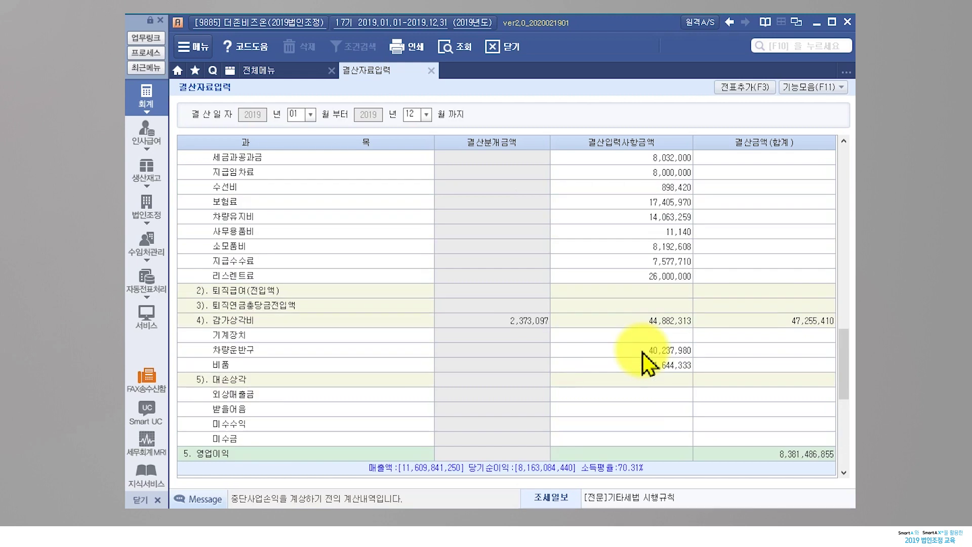
# - Enter bad debt expenses under 대손상각: 2,000,000 for accounts receivable (외상매출금) and 1,000,000 for notes receivable (받을어음)
pyautogui.click(642, 385)
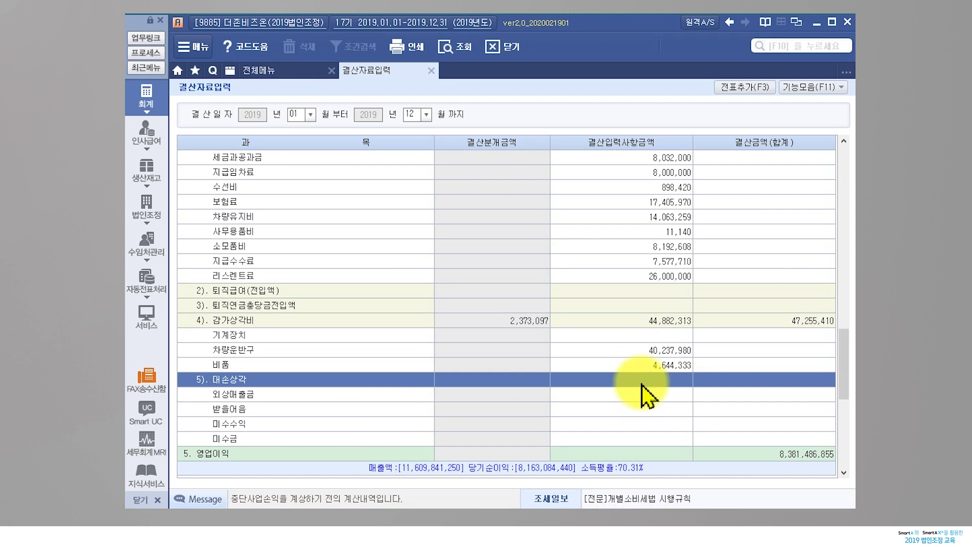
pyautogui.click(644, 395)
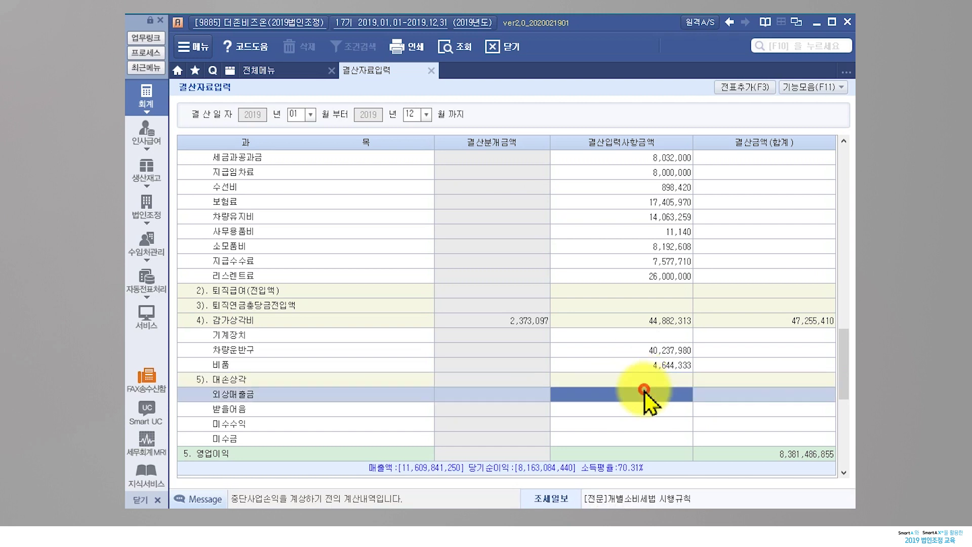
pyautogui.click(648, 413)
pyautogui.click(653, 442)
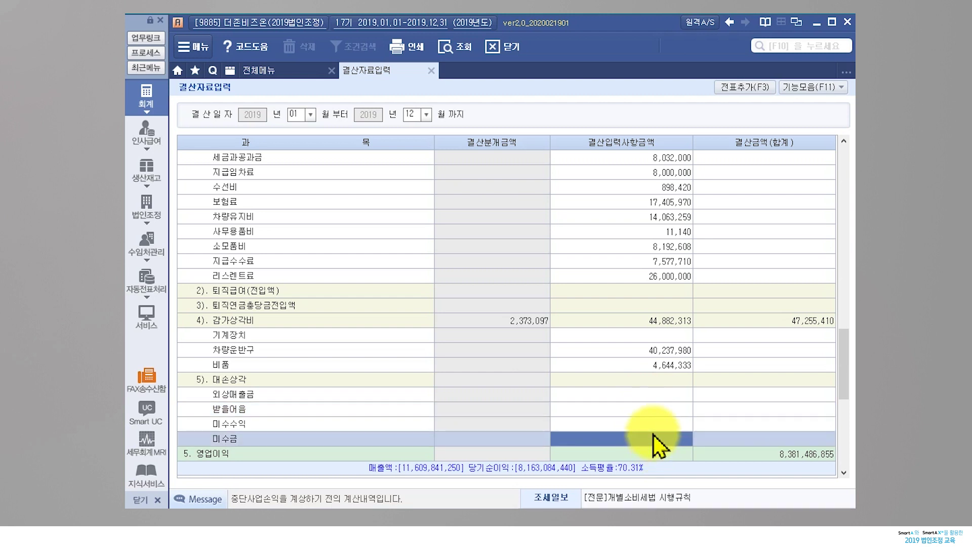
pyautogui.click(660, 398)
pyautogui.write('1')
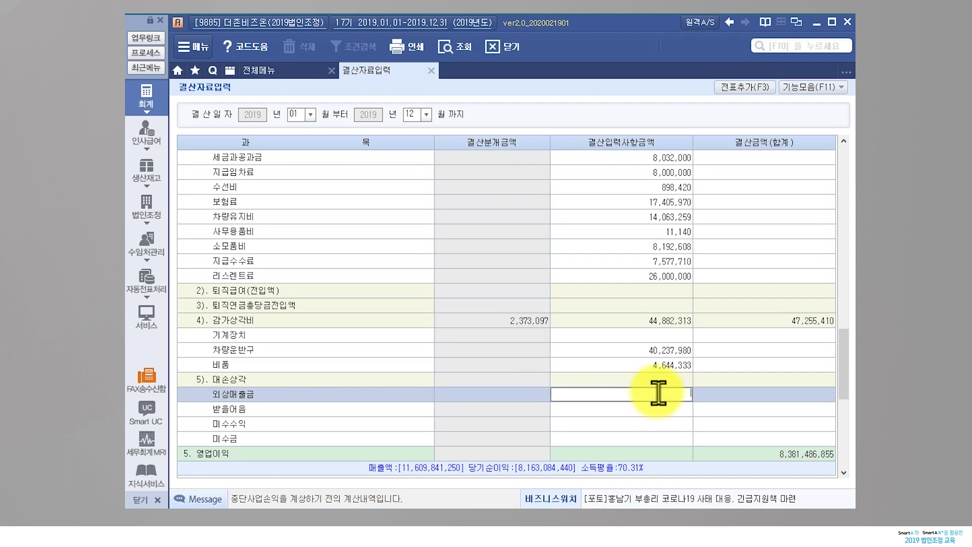
pyautogui.write('0000')
pyautogui.press('Return')
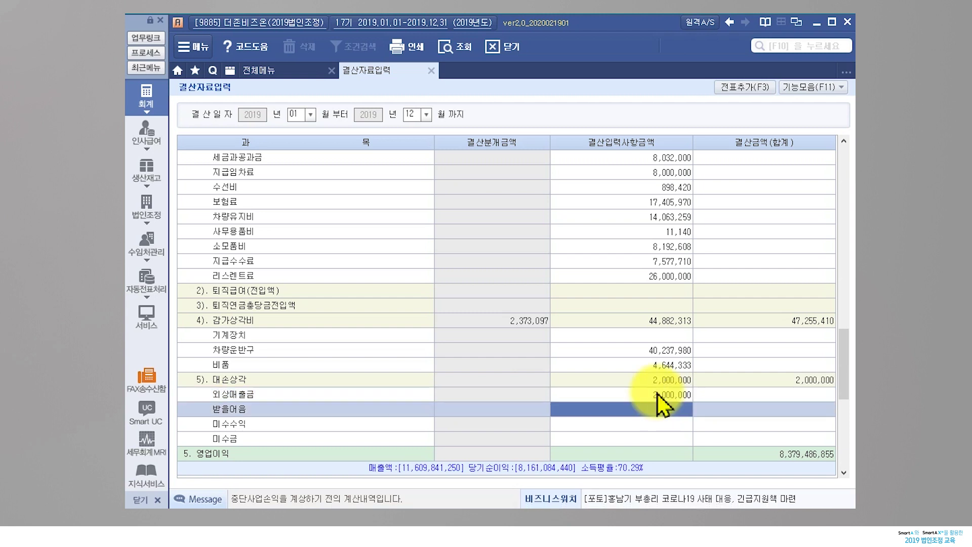
pyautogui.write('1000000')
pyautogui.press('Return')
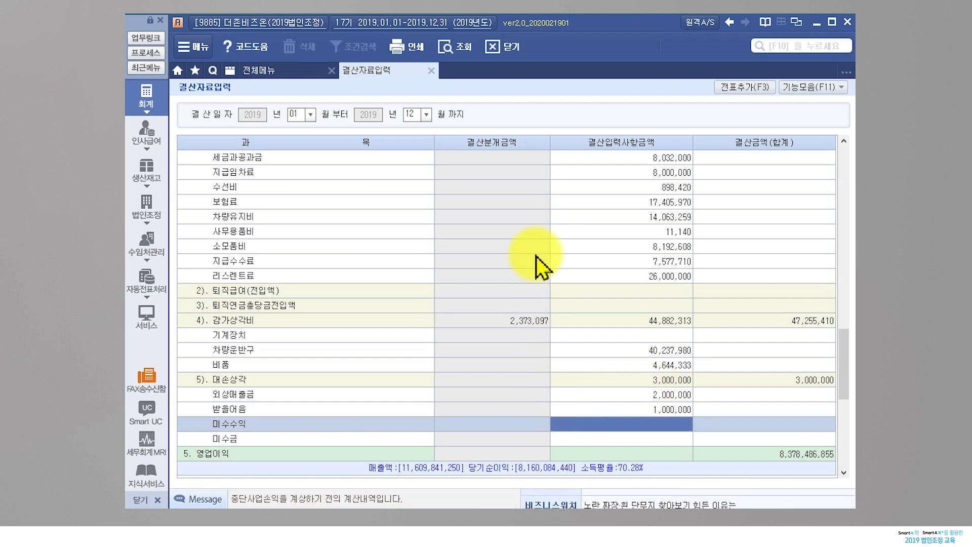
# - Add the closing entries (결산분개) to the general vouchers and confirm the addition
pyautogui.click(738, 89)
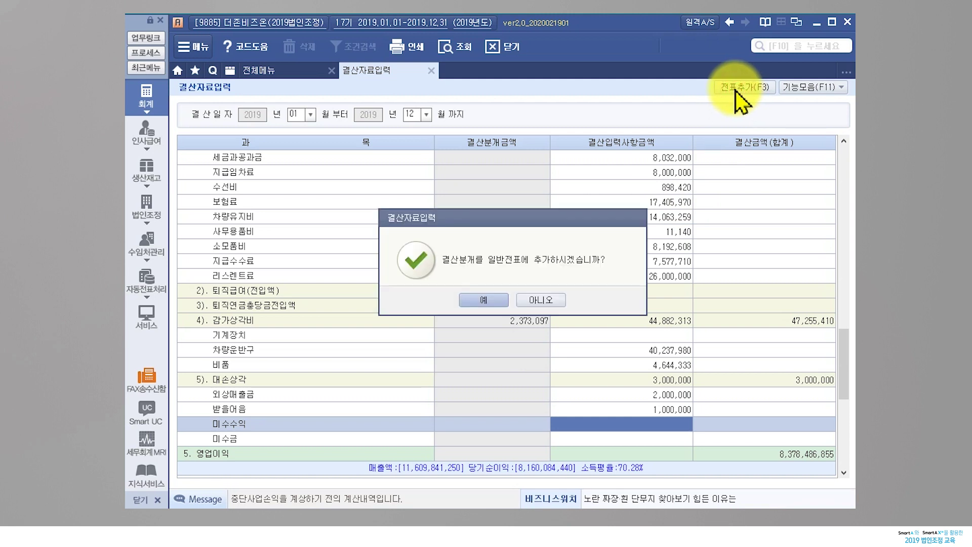
pyautogui.click(480, 301)
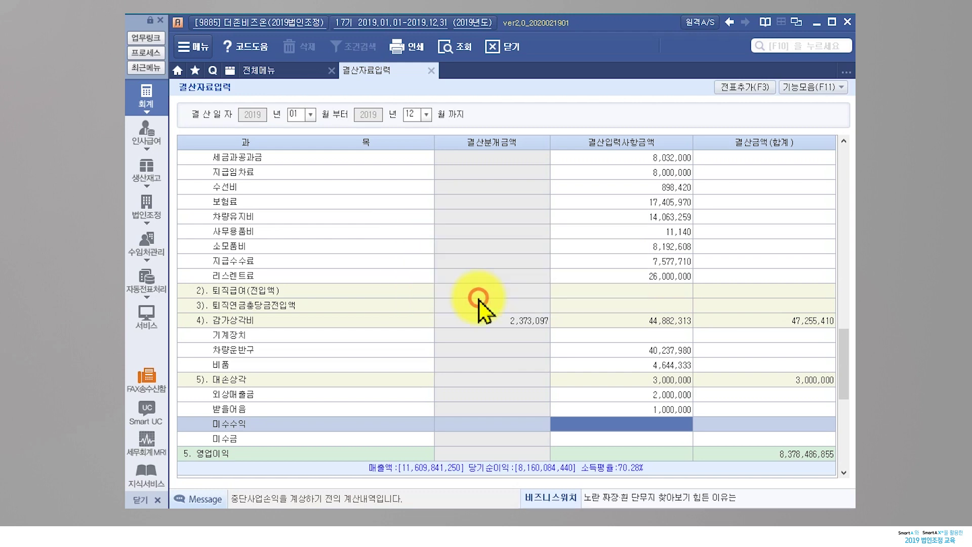
pyautogui.click(508, 301)
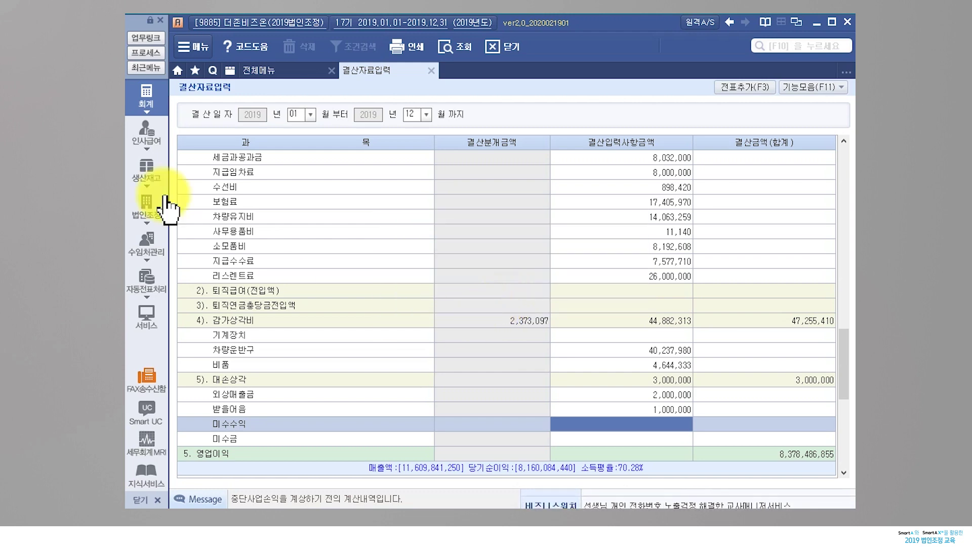
# - Open general voucher entry (일반전표입력) and load the December vouchers
pyautogui.click(271, 69)
pyautogui.click(223, 142)
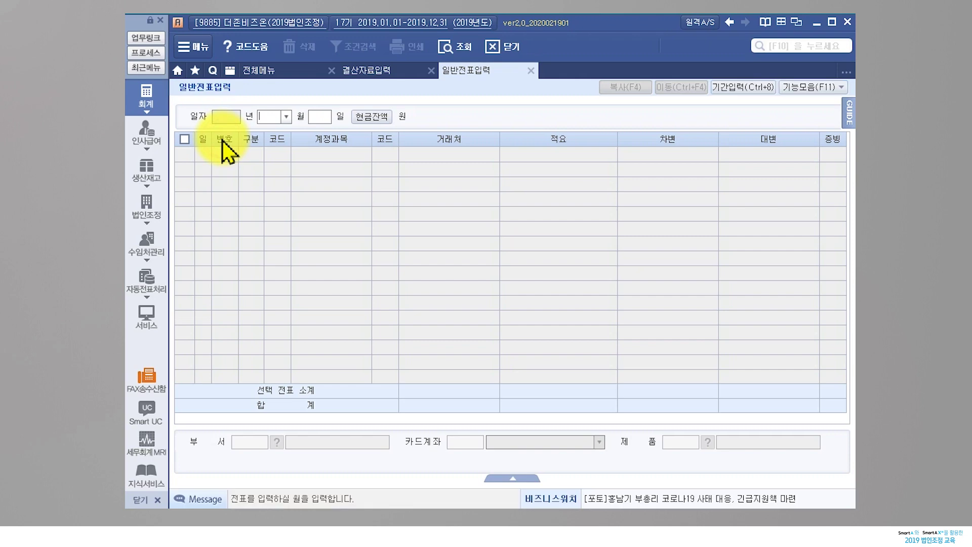
pyautogui.write('121')
pyautogui.press('Return')
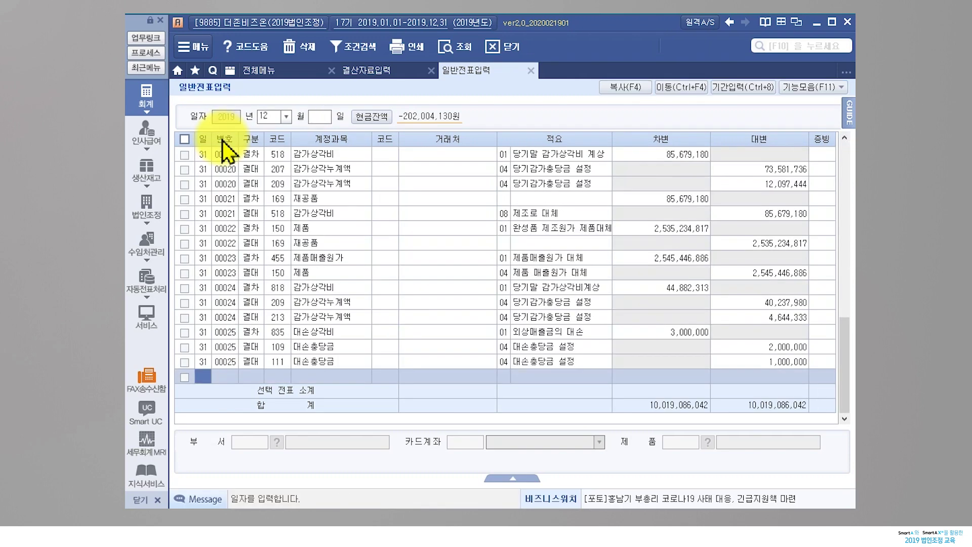
# - Examine the closing debit and closing credit types (결차, 결대) of the generated closing vouchers
pyautogui.click(254, 245)
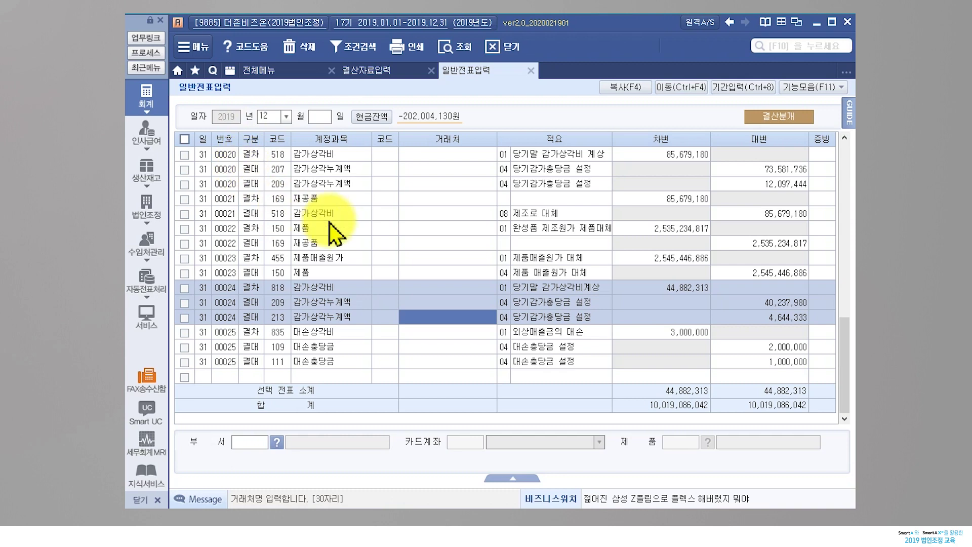
pyautogui.click(250, 258)
pyautogui.click(252, 273)
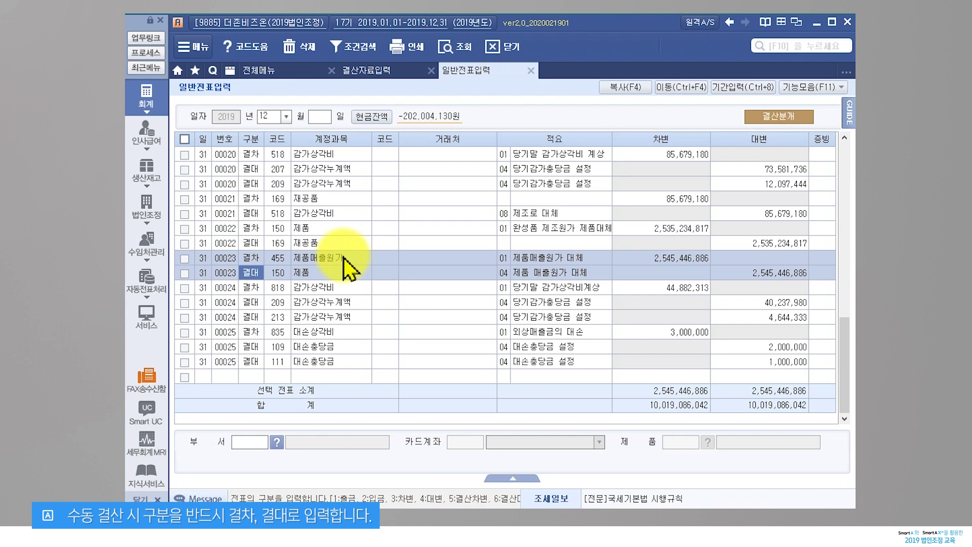
pyautogui.click(253, 252)
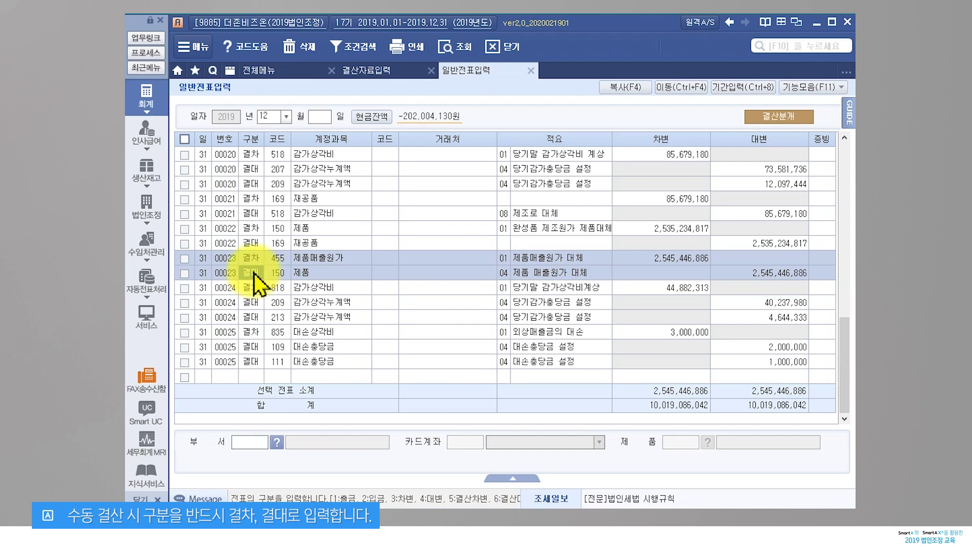
# - Examine closing vouchers 00015 to 00017, which transfer raw material and labor costs to work in process (재공품)
pyautogui.scroll(3, 254, 272)
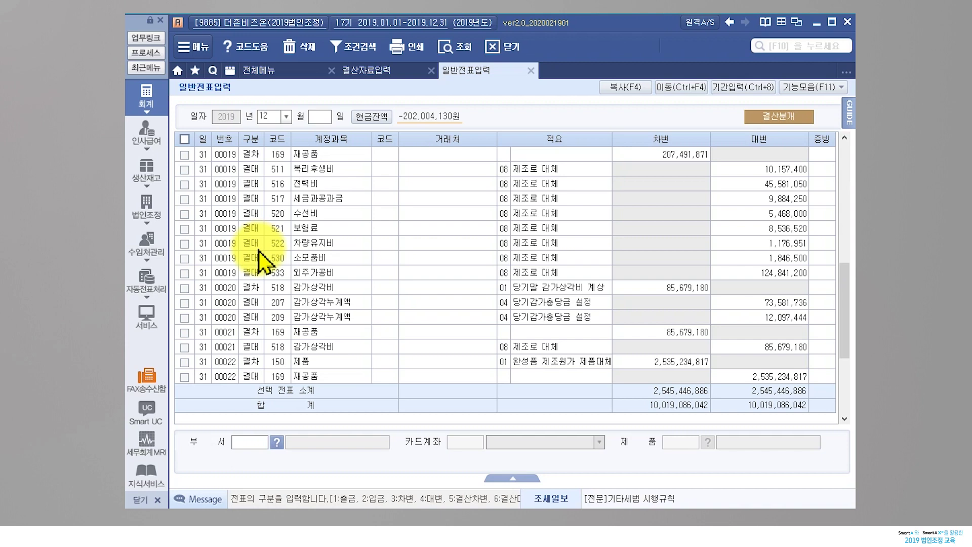
pyautogui.scroll(10, 259, 259)
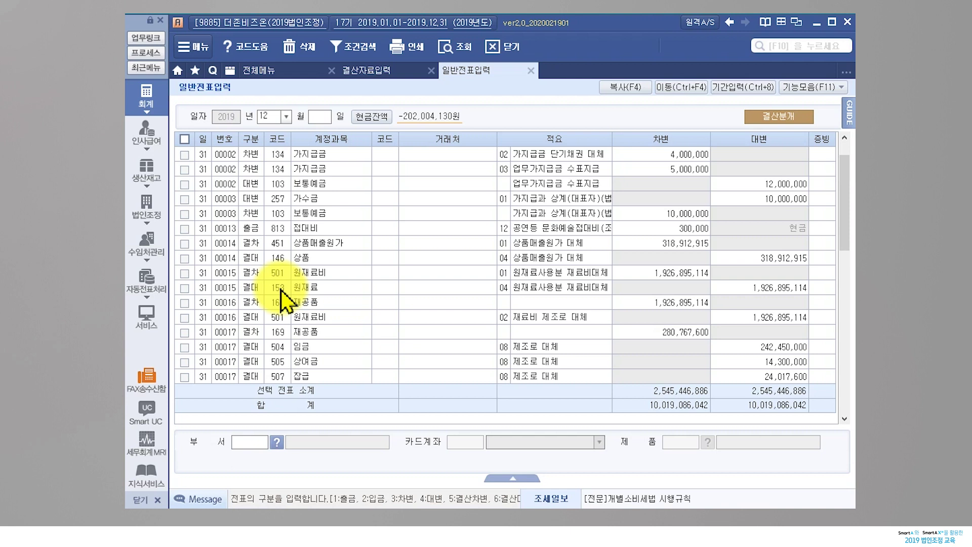
pyautogui.click(296, 287)
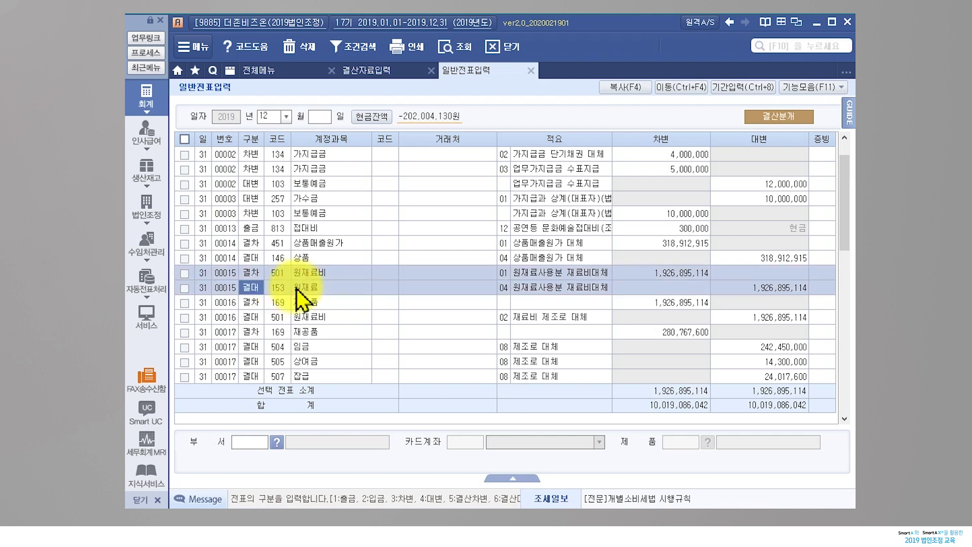
pyautogui.press('Up')
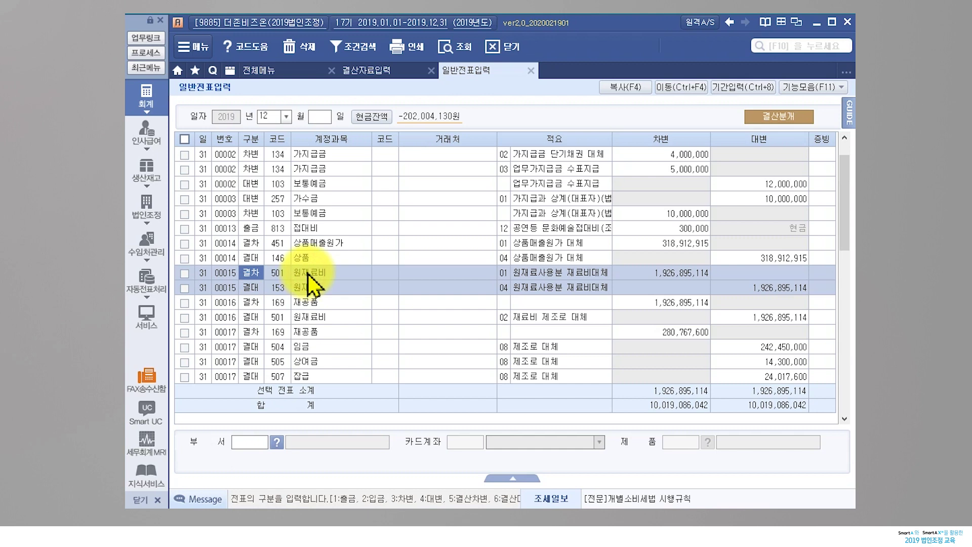
pyautogui.click(328, 318)
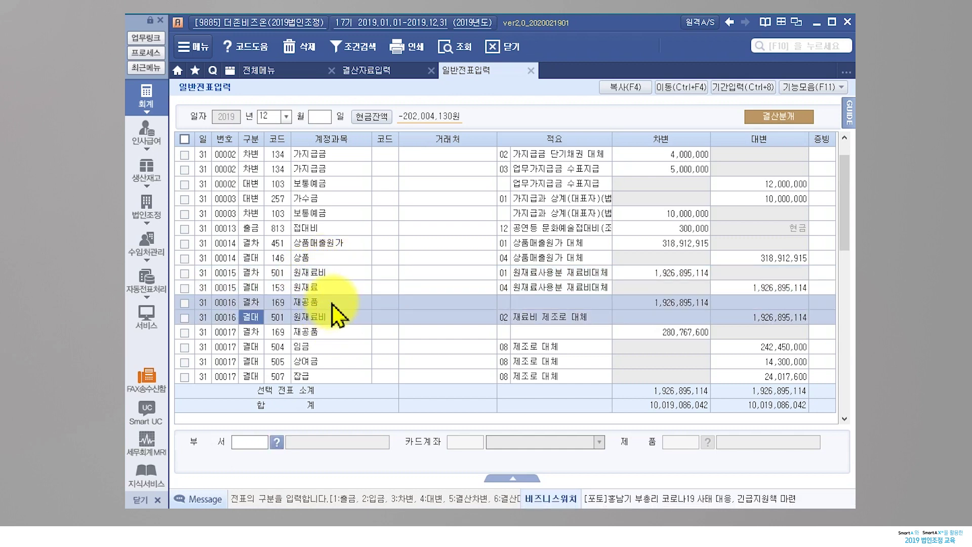
pyautogui.press('Up')
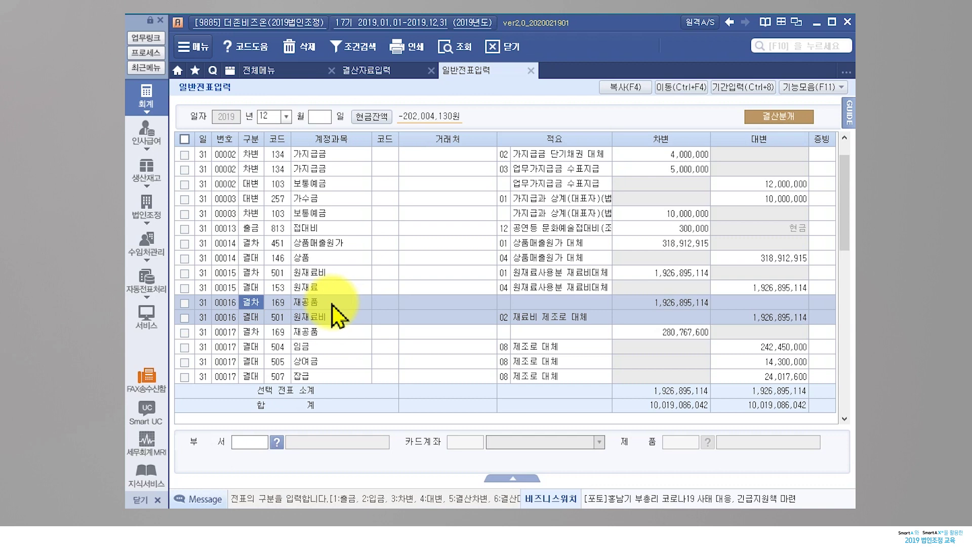
pyautogui.click(337, 338)
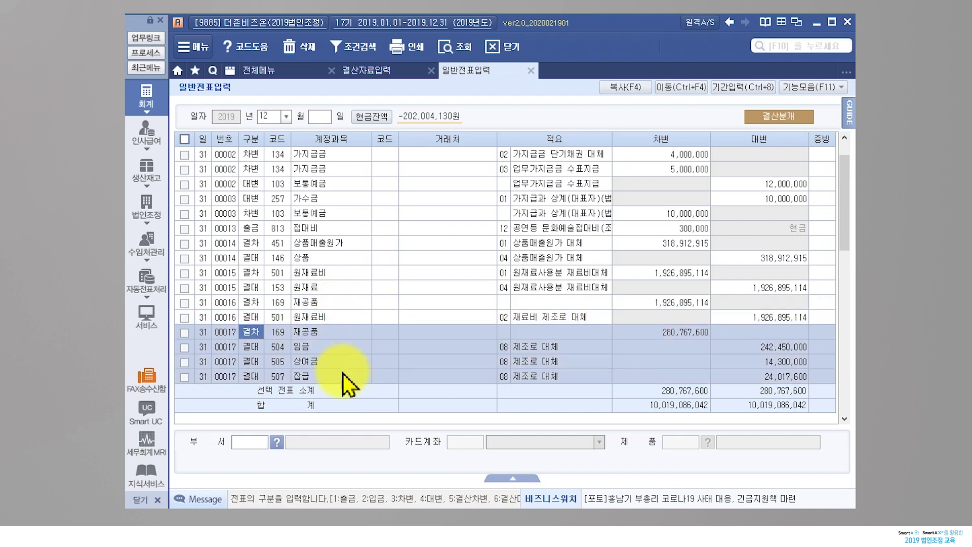
pyautogui.click(342, 373)
# - Examine closing vouchers 00019 to 00022, covering manufacturing expense and depreciation transfers and the transfer from 재공품 to 제품
pyautogui.scroll(-3, 343, 373)
pyautogui.click(334, 348)
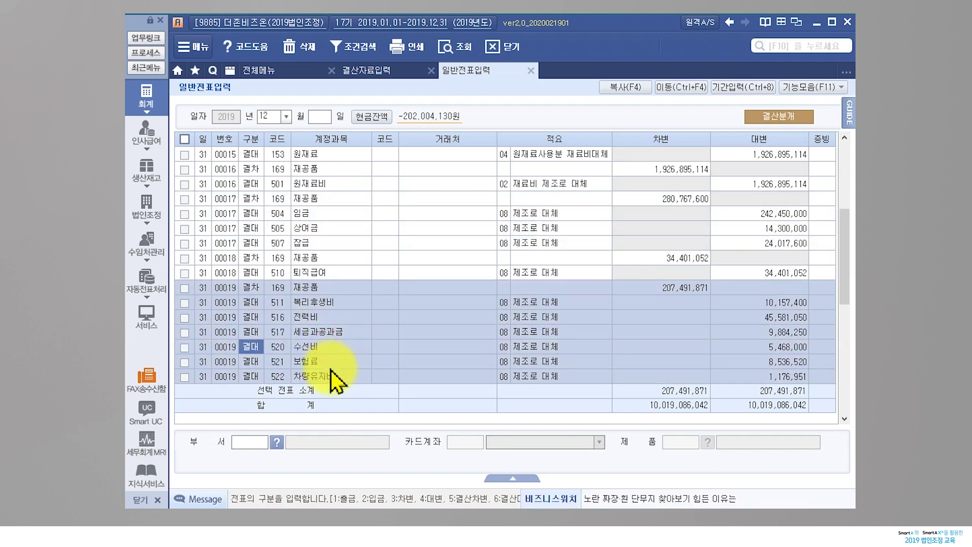
pyautogui.click(278, 287)
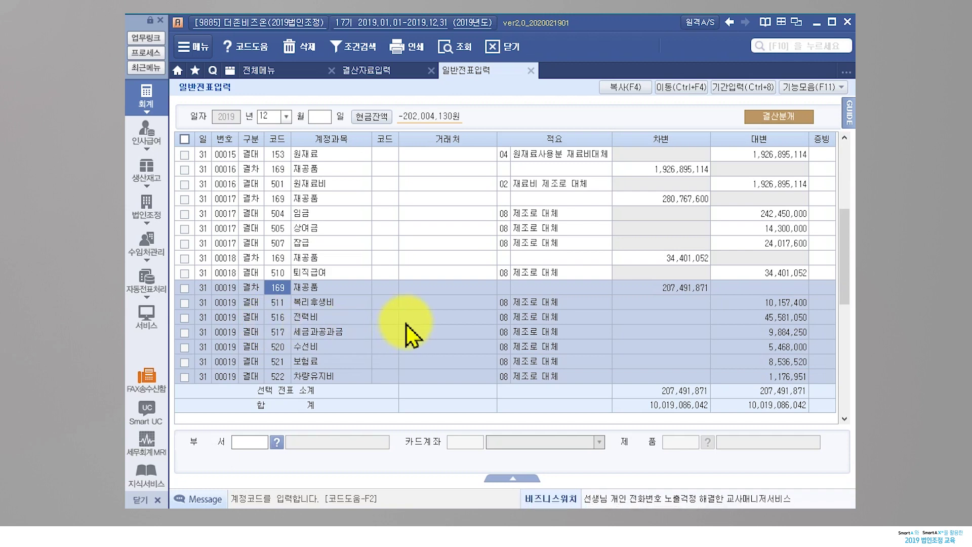
pyautogui.scroll(-3, 406, 324)
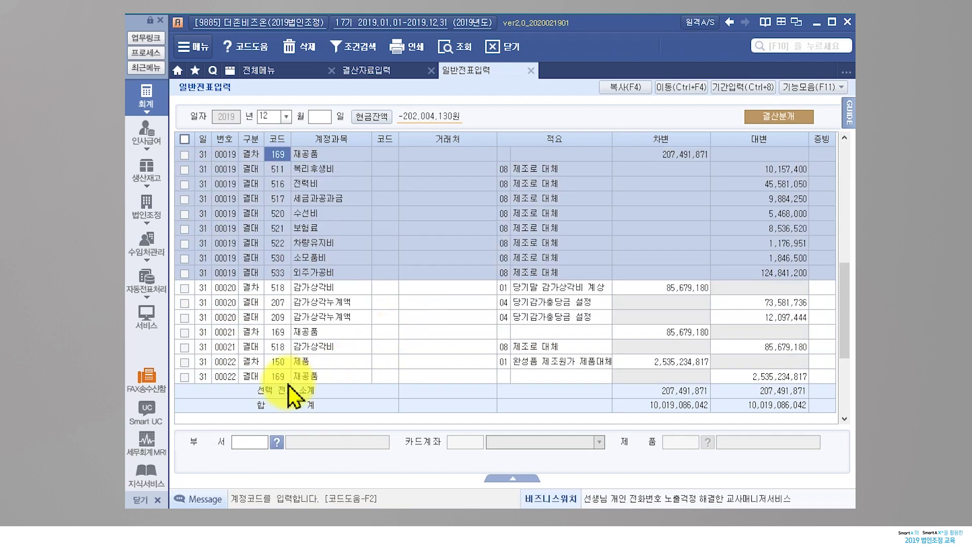
pyautogui.click(303, 374)
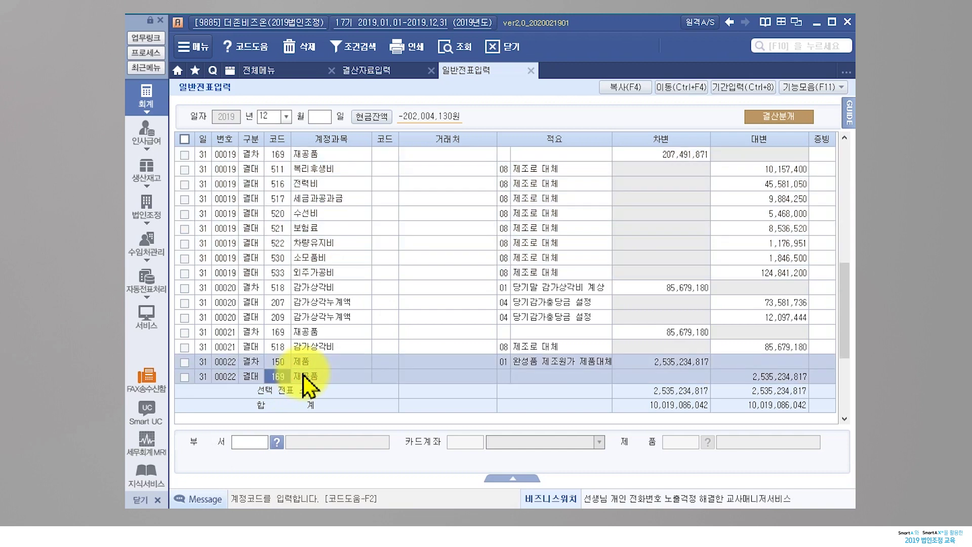
pyautogui.click(307, 347)
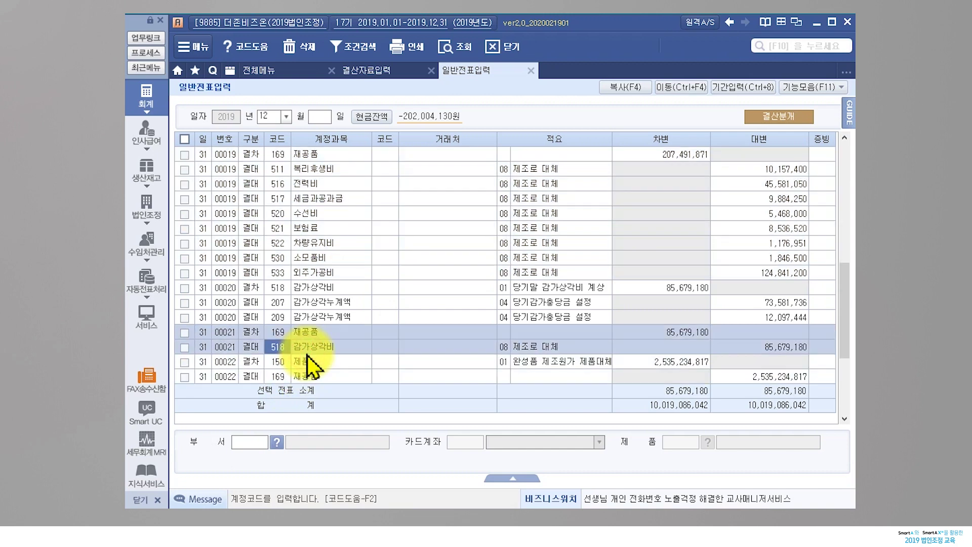
pyautogui.click(313, 365)
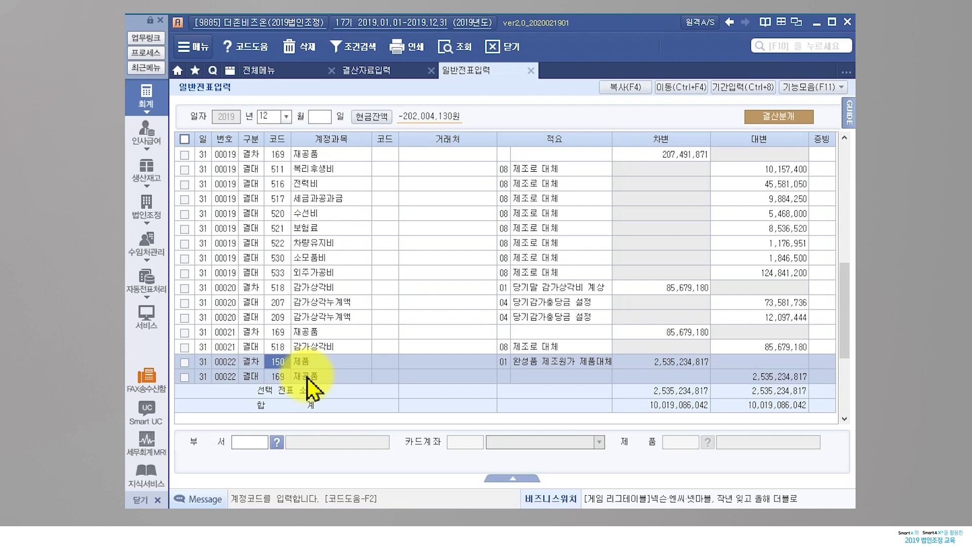
pyautogui.click(309, 379)
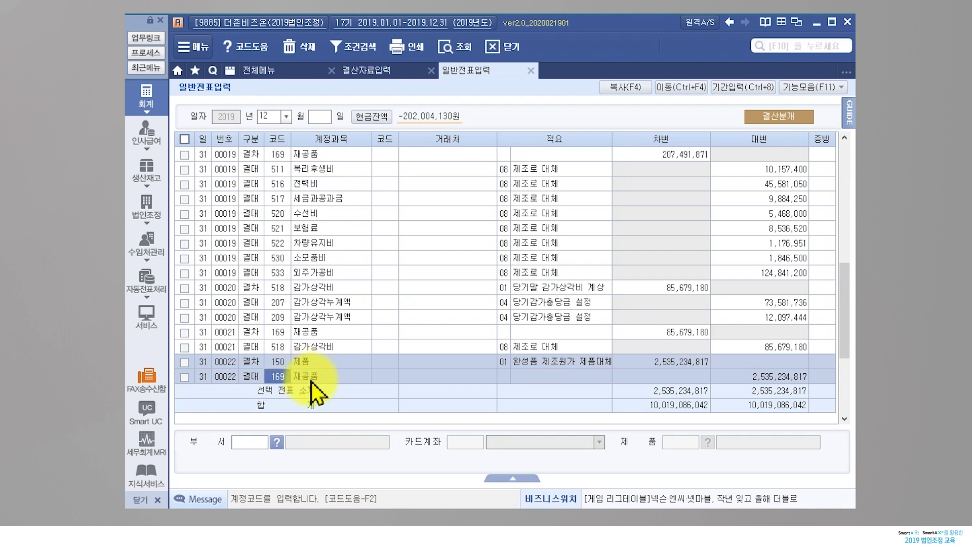
pyautogui.click(311, 367)
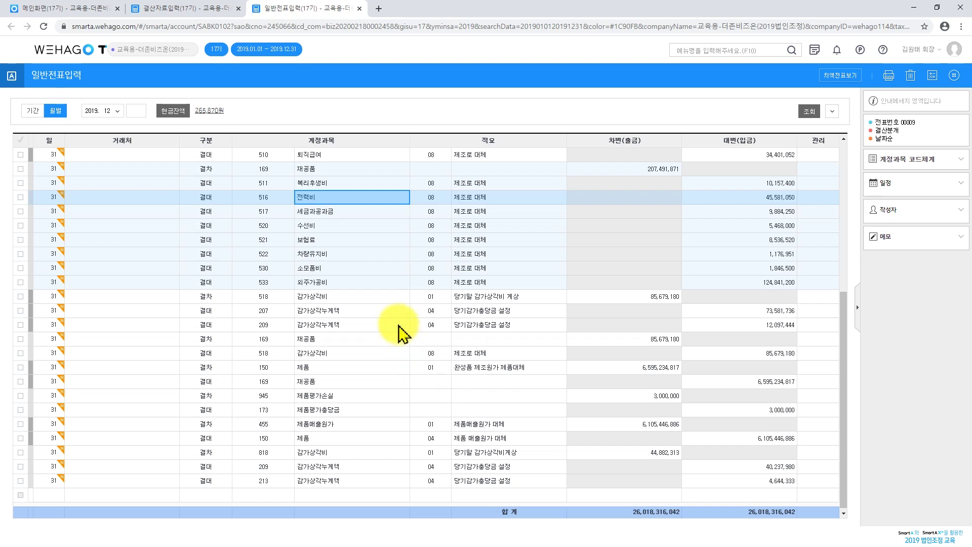
# - Check the closing entry marker (결산분개) for the December general vouchers in WEHAGO T
pyautogui.doubleClick(883, 131)
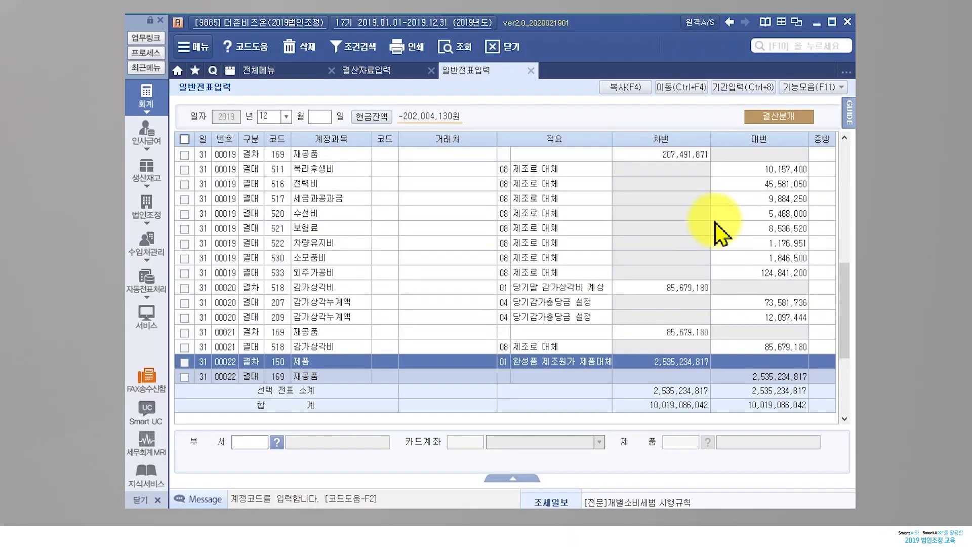
# - Examine the 2019 manufacturing cost statement (제조원가명세서) from raw materials and labor down to the cost of finished goods (당기제품제조원가)
pyautogui.click(291, 76)
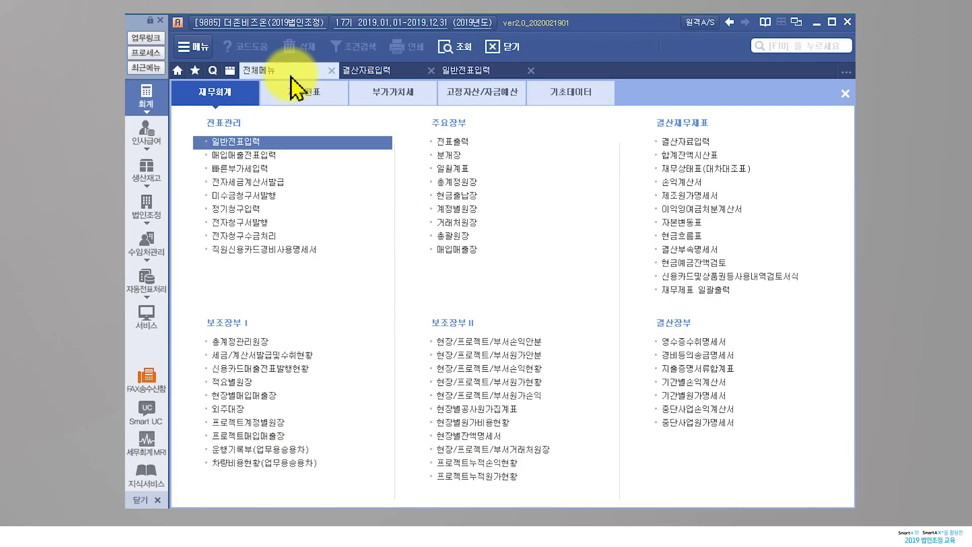
pyautogui.click(692, 196)
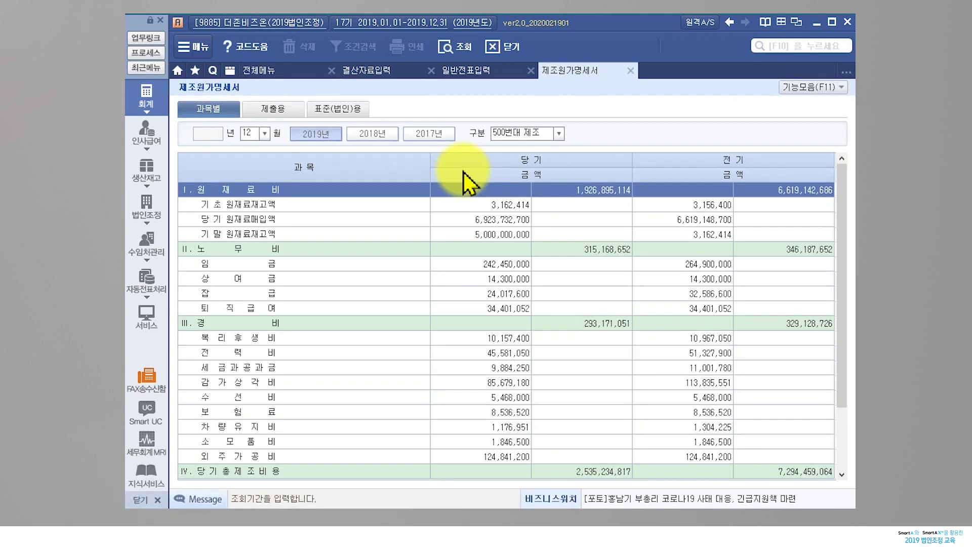
pyautogui.click(463, 263)
pyautogui.scroll(-2, 466, 273)
pyautogui.click(370, 470)
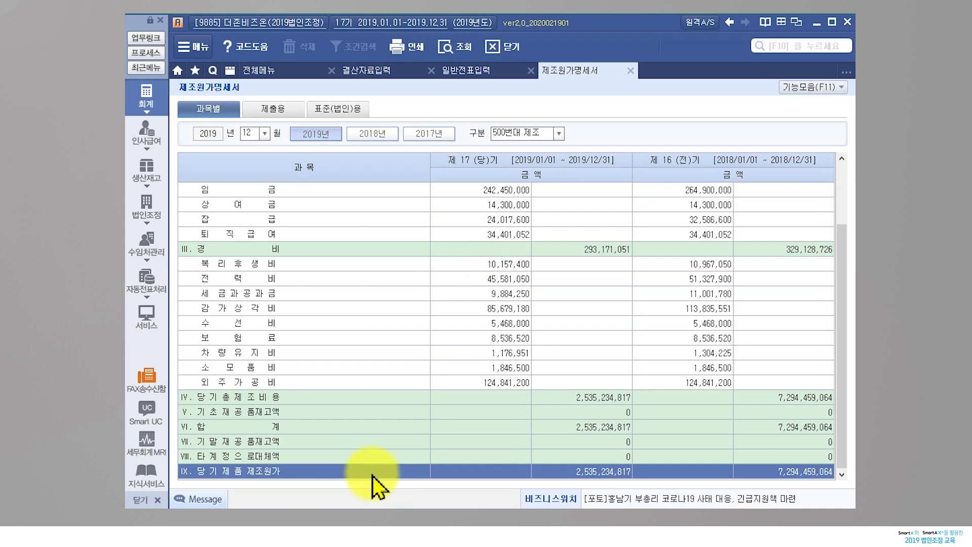
# - Examine 제품매출원가, 당기제품제조원가 and 당기순이익 in the 2019 income statement (손익계산서)
pyautogui.click(278, 75)
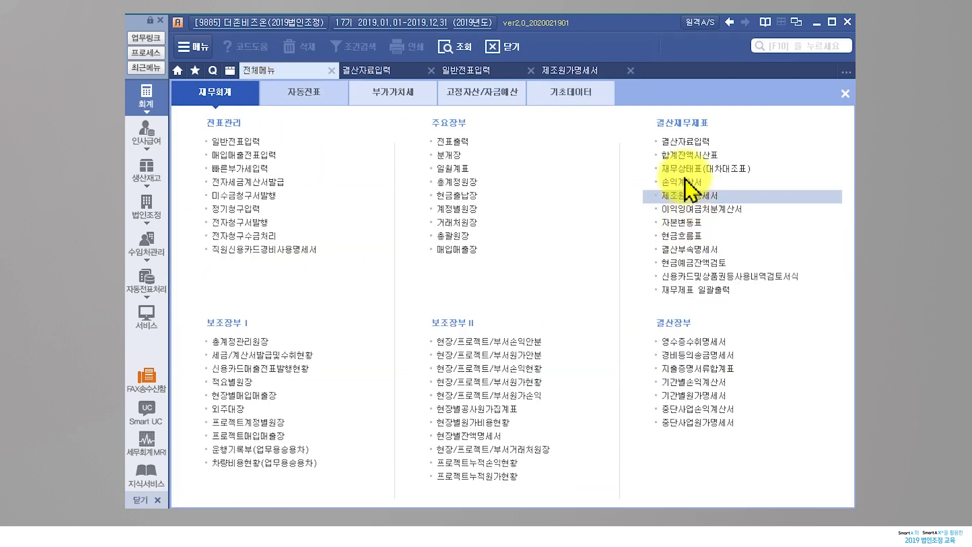
pyautogui.click(685, 178)
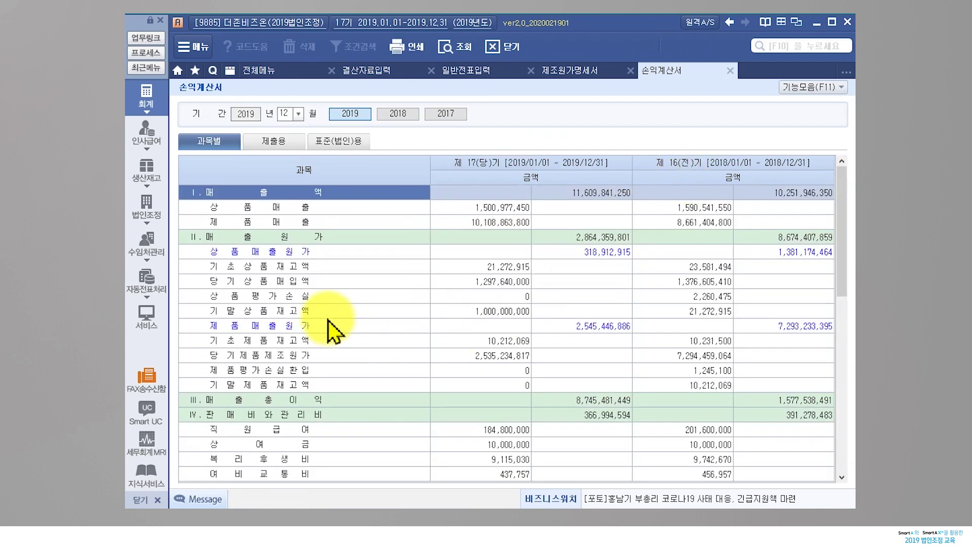
pyautogui.click(329, 315)
pyautogui.click(327, 325)
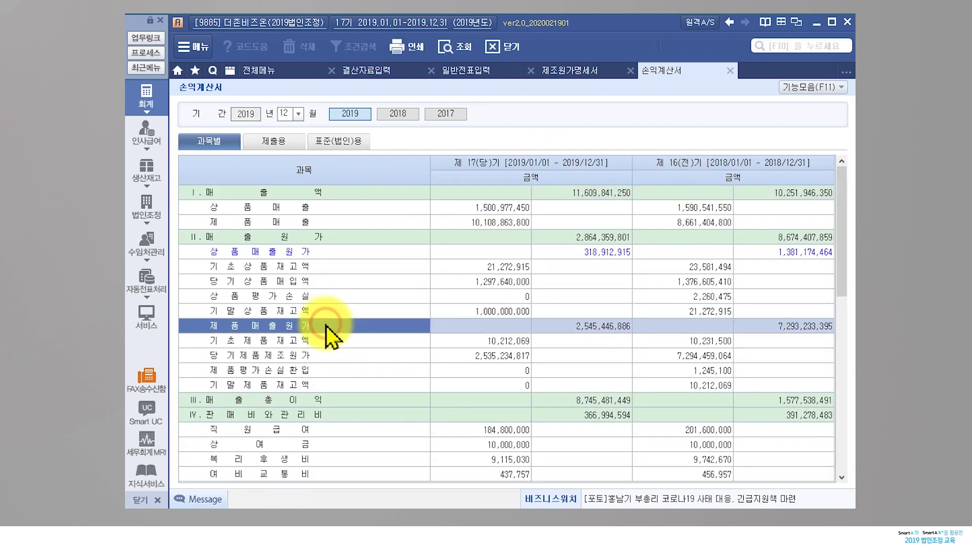
pyautogui.click(324, 357)
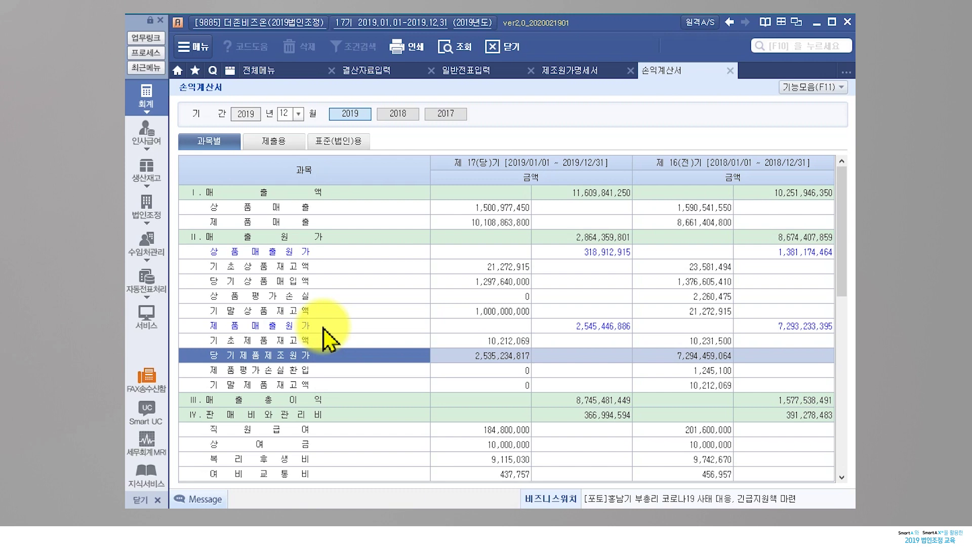
pyautogui.scroll(-8, 354, 360)
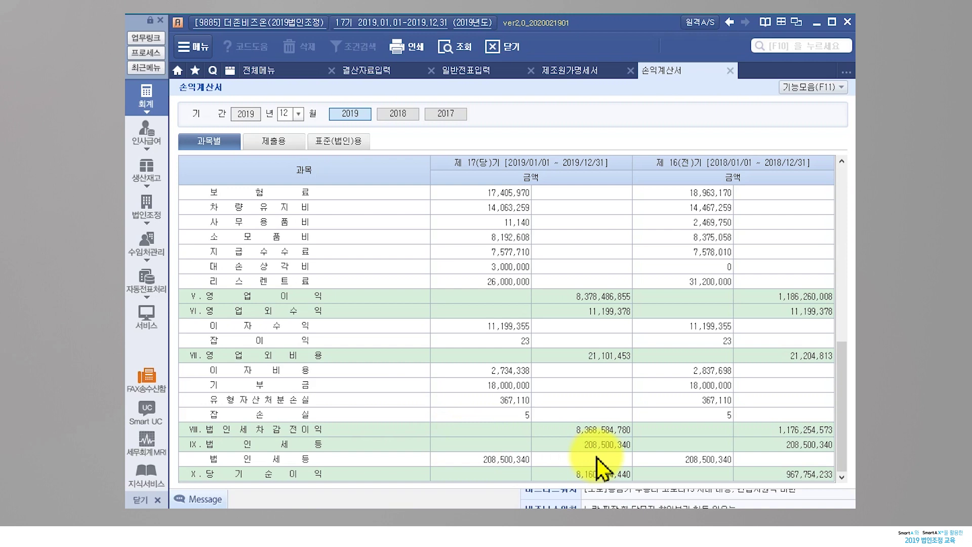
pyautogui.click(604, 475)
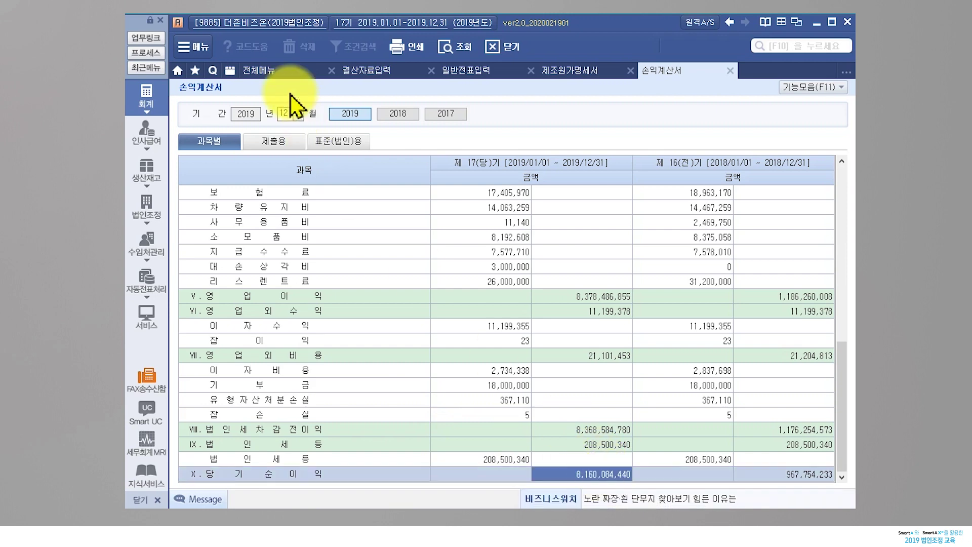
# - Open 이익잉여금처분계산서 without loading the saved data and add its entries to the general vouchers
pyautogui.click(276, 68)
pyautogui.click(698, 209)
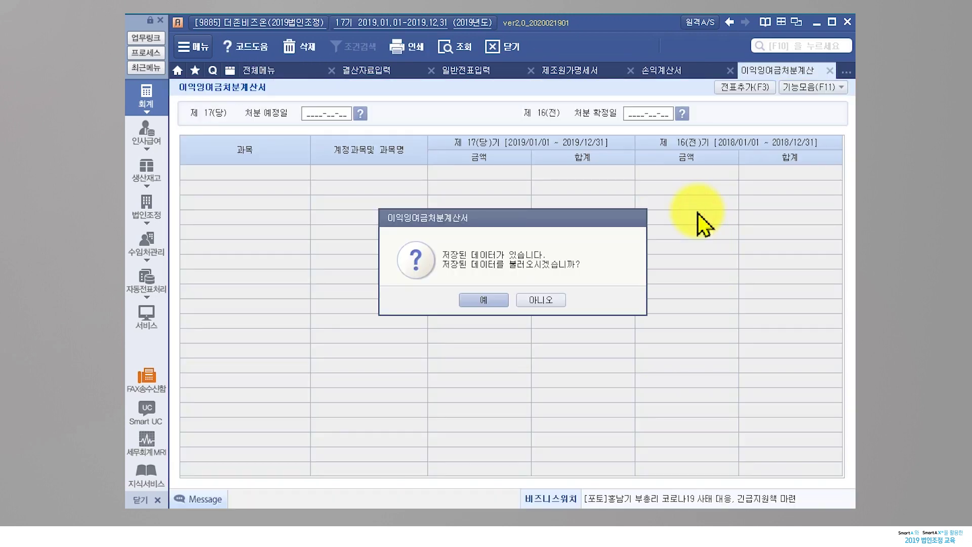
pyautogui.click(534, 299)
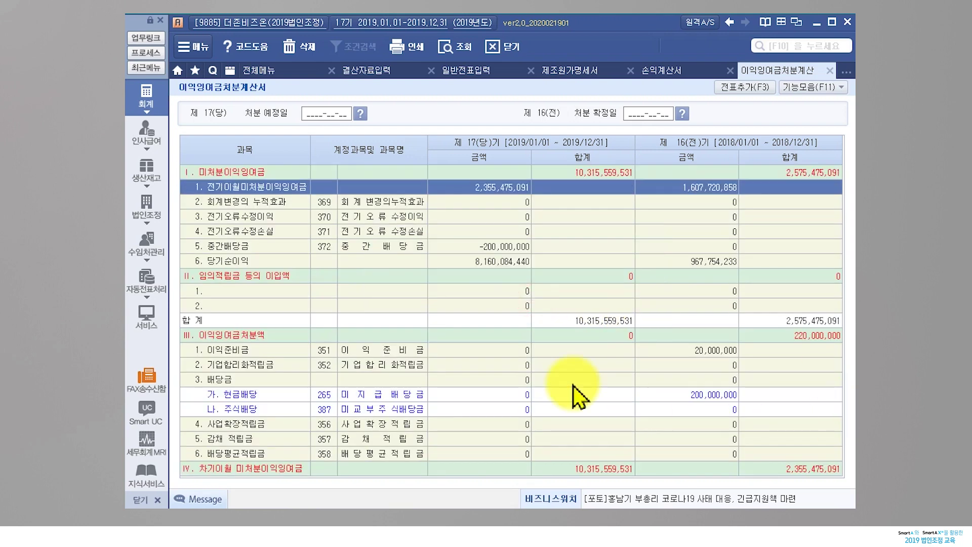
pyautogui.click(500, 261)
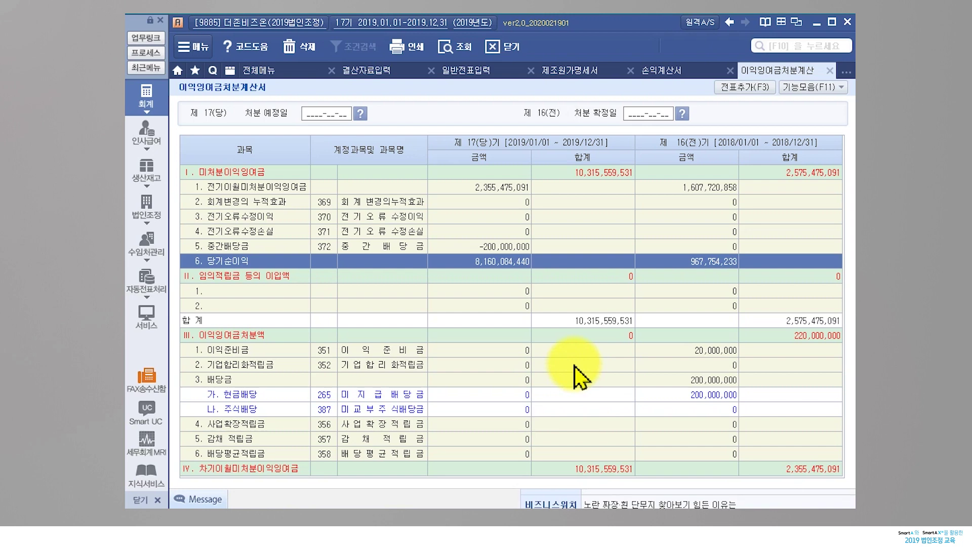
pyautogui.click(755, 90)
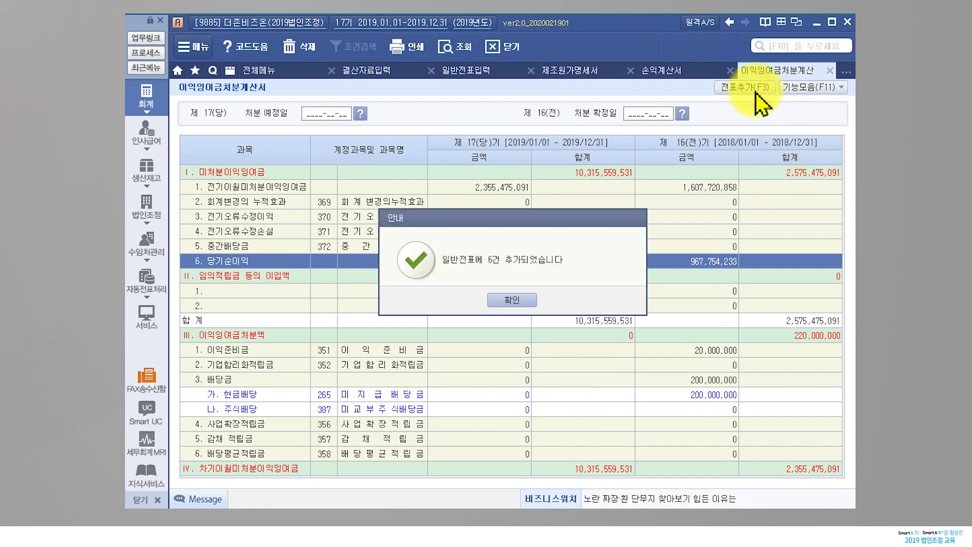
pyautogui.click(508, 301)
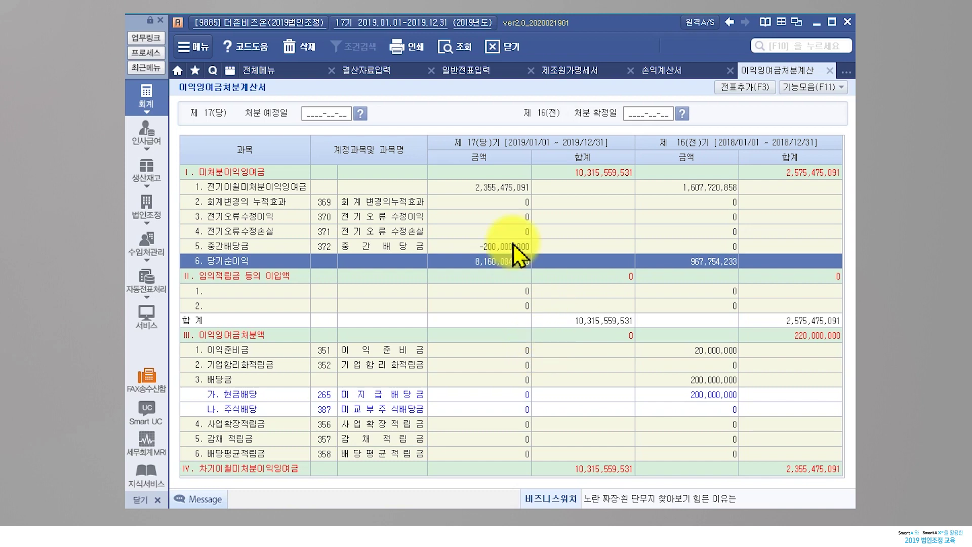
# - Refresh the December general vouchers and examine the added transfer entries, including voucher 00028 for 중간배당금
pyautogui.click(494, 73)
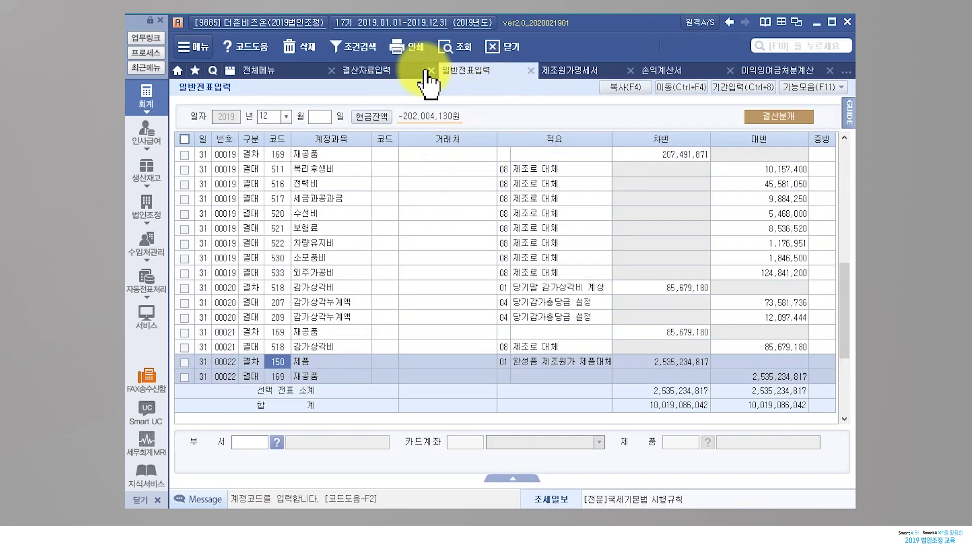
pyautogui.click(455, 47)
pyautogui.click(477, 270)
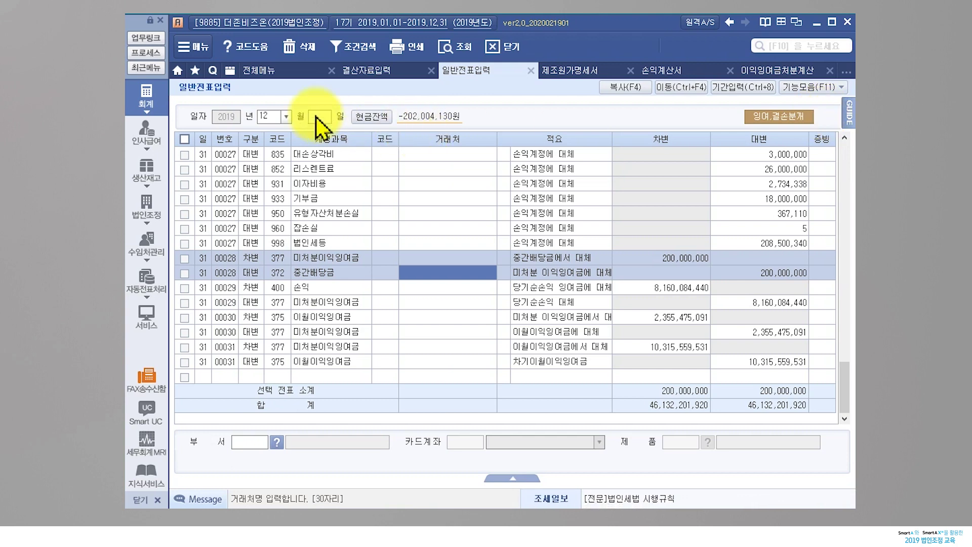
# - Compare the 미처분이익잉여금 amount in the 2019 balance sheet (재무상태표) with the one in 이익잉여금처분계산서
pyautogui.click(291, 70)
pyautogui.click(667, 169)
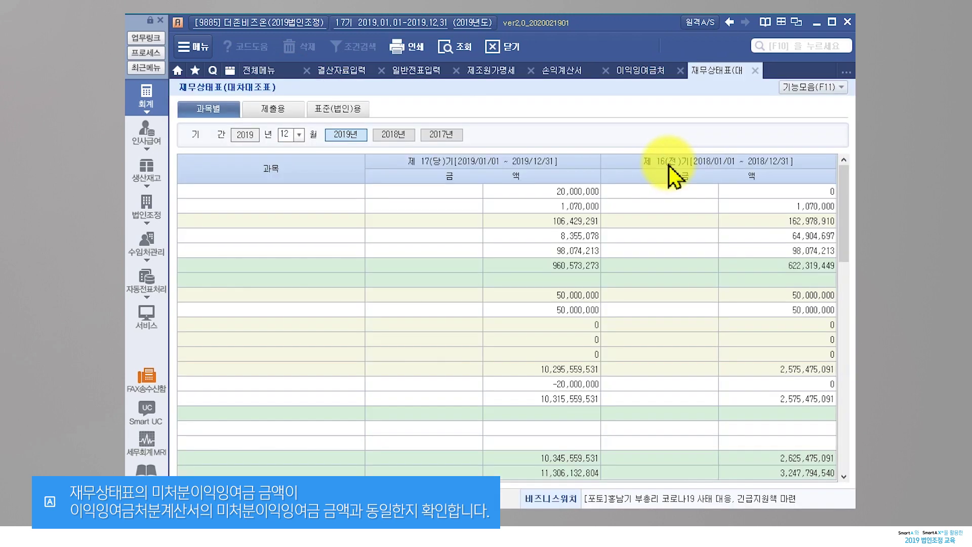
pyautogui.click(528, 389)
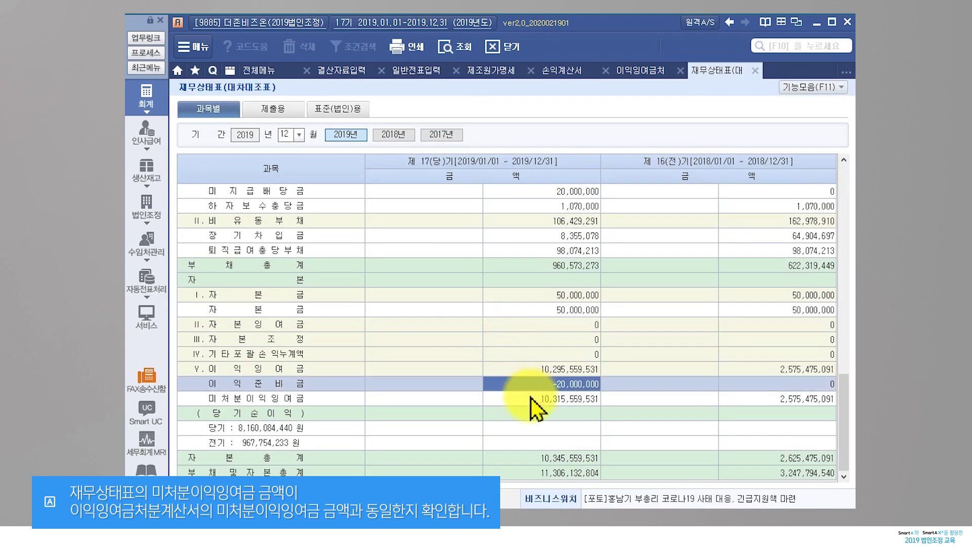
pyautogui.click(531, 399)
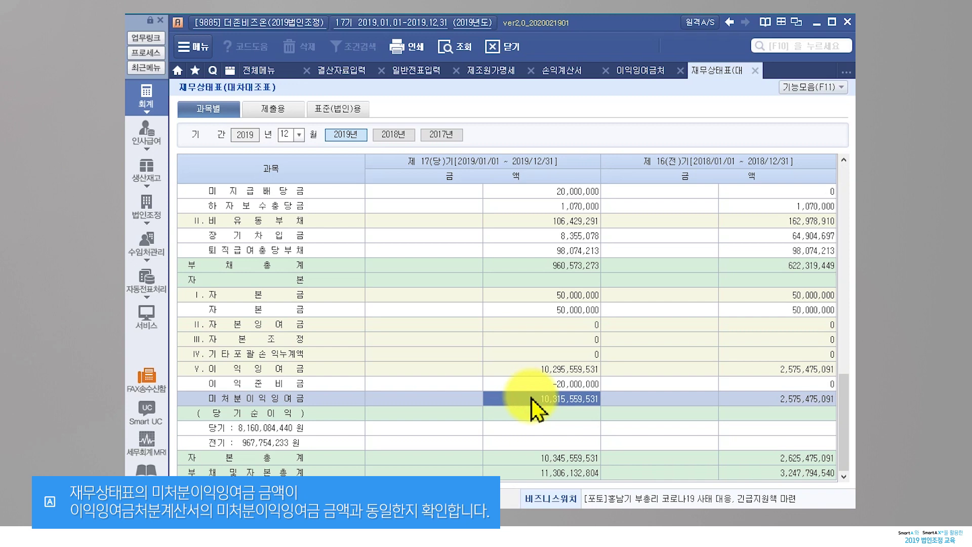
pyautogui.click(614, 71)
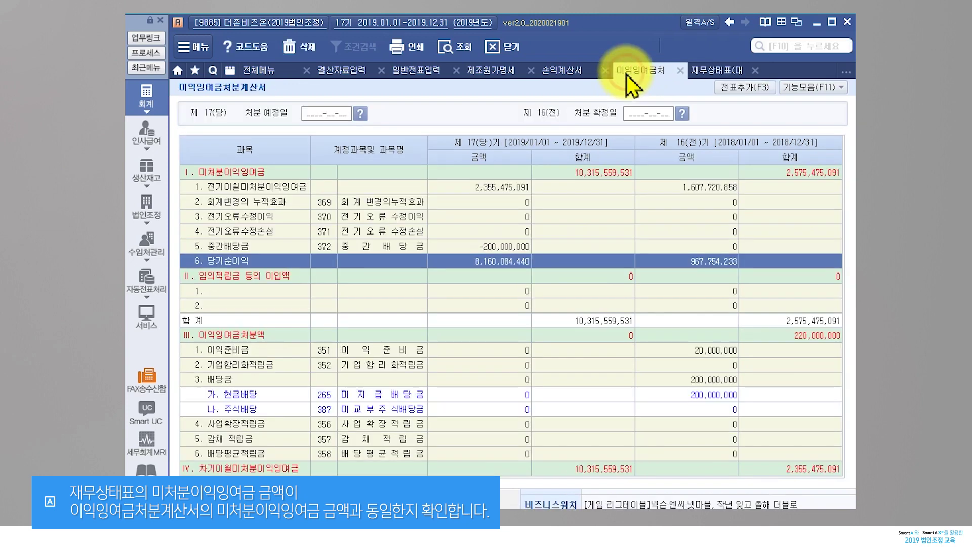
pyautogui.click(453, 174)
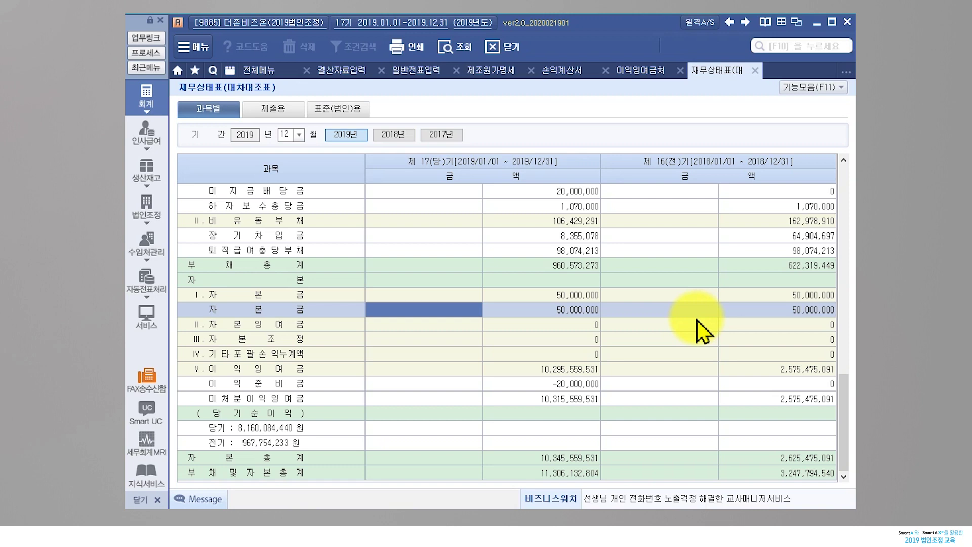
# - Compare 이월이익잉여금 in the prior-period balance sheet (전기분재무상태표) with the unappropriated amount in 전기분이익잉여금처분계산서
pyautogui.click(261, 71)
pyautogui.click(484, 143)
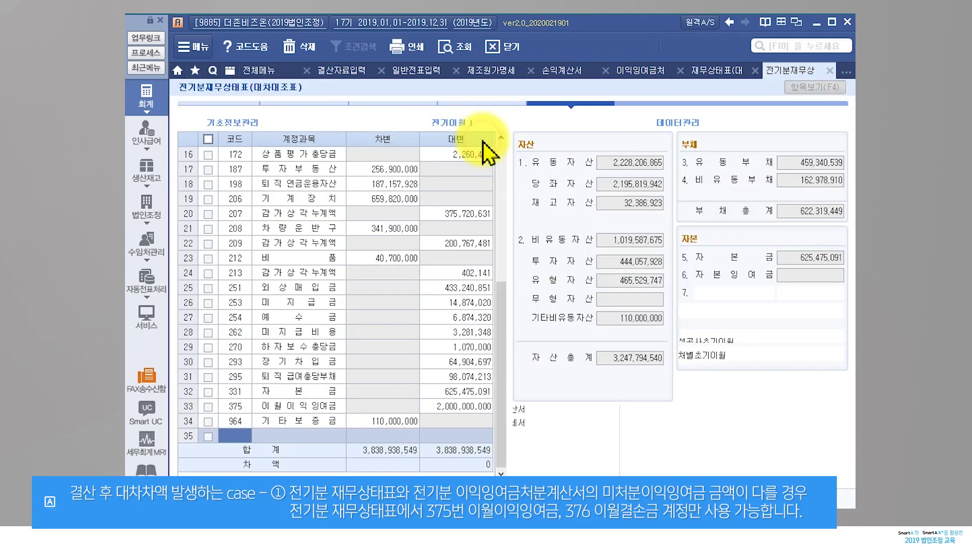
pyautogui.click(276, 69)
pyautogui.click(485, 186)
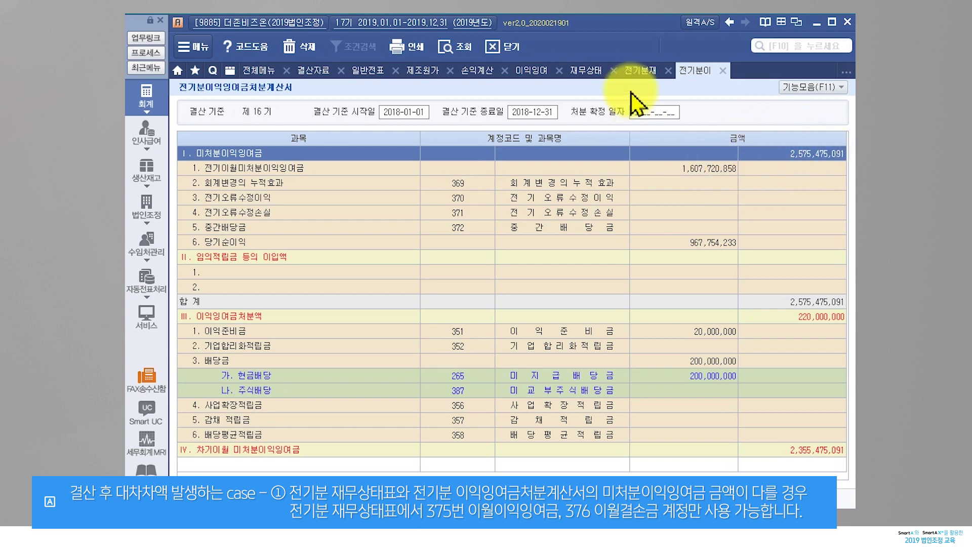
pyautogui.click(633, 69)
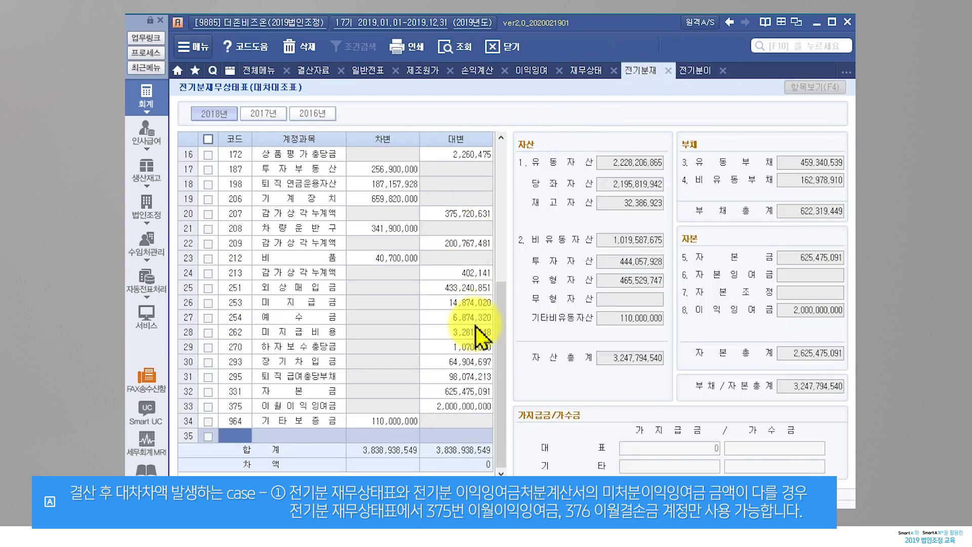
pyautogui.click(454, 405)
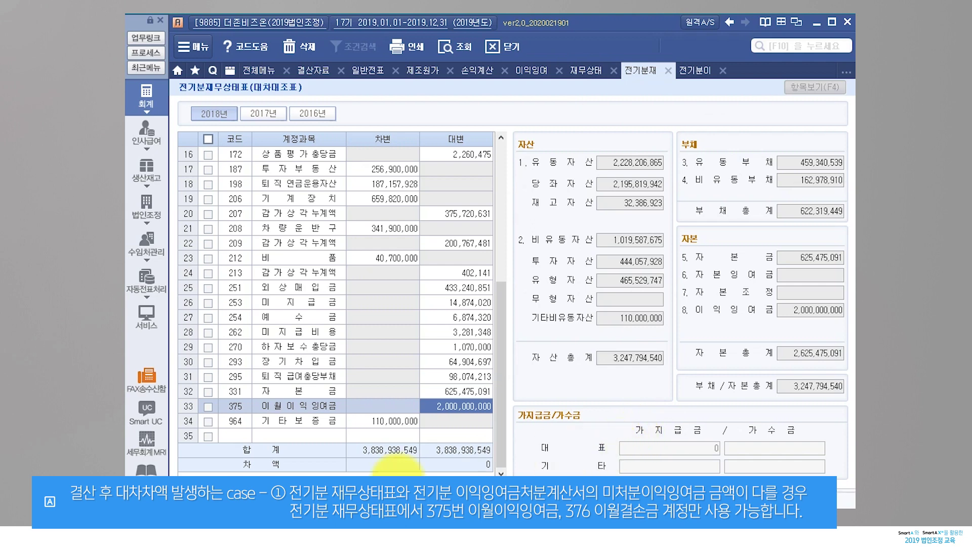
# - Look up account code 375 in the account code help and examine accounts 375 to 378 without changing the prior-period entry
pyautogui.click(226, 407)
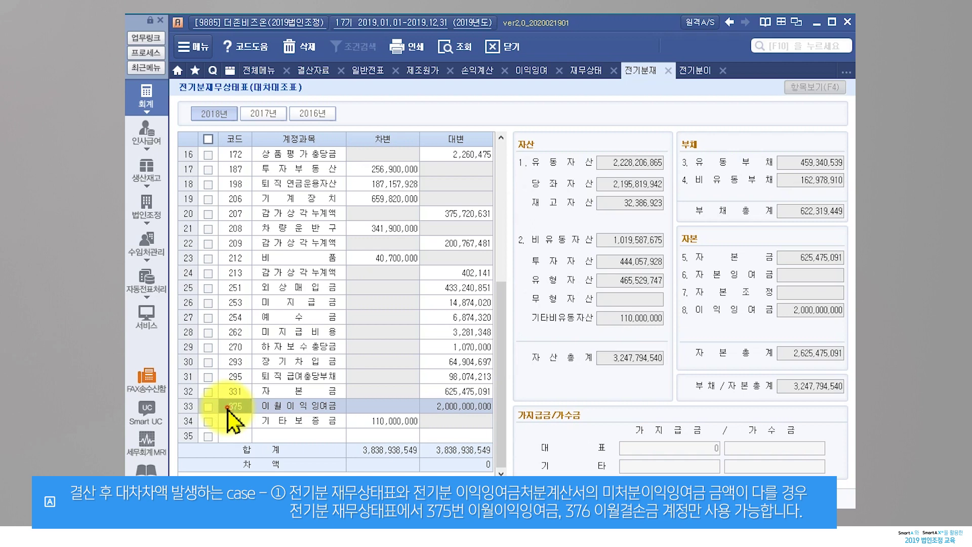
pyautogui.doubleClick(228, 408)
pyautogui.click(481, 335)
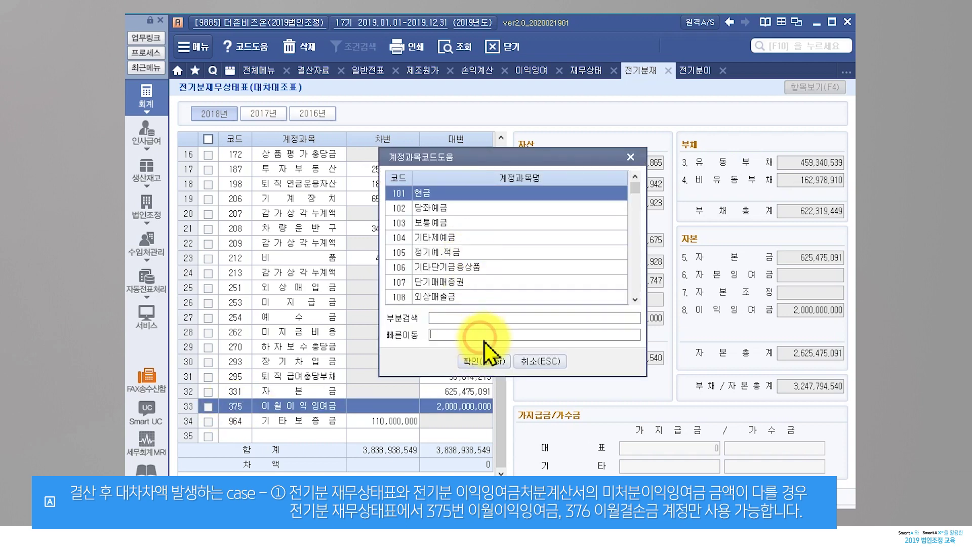
pyautogui.write('375')
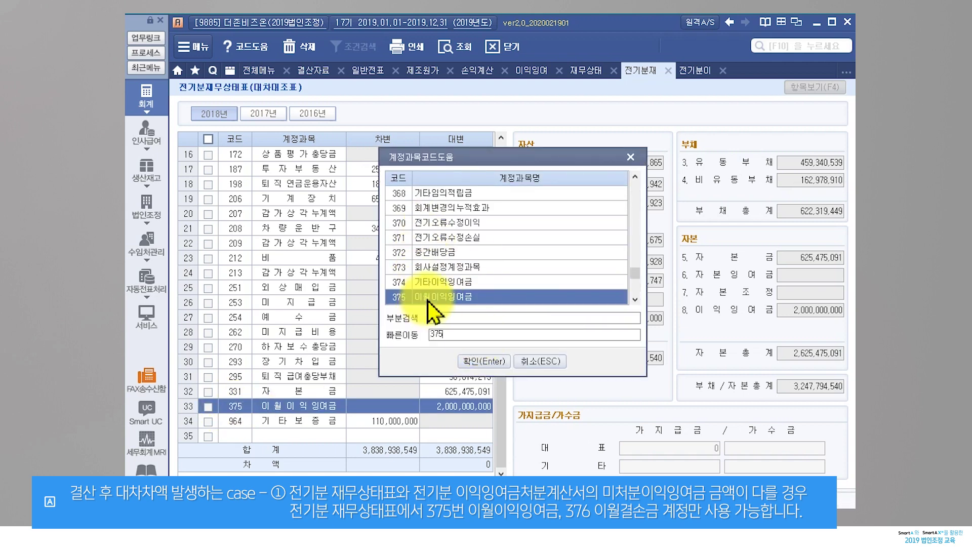
pyautogui.click(635, 299)
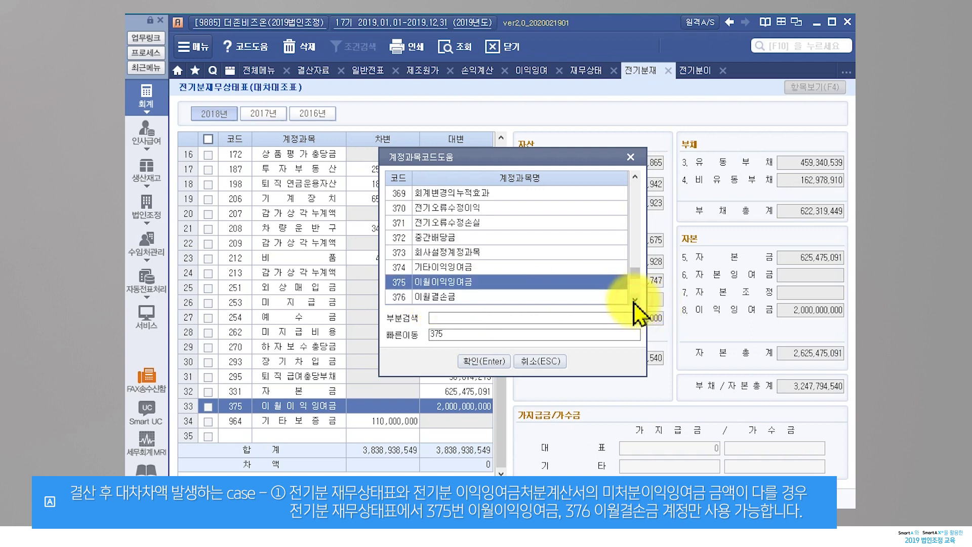
pyautogui.click(400, 297)
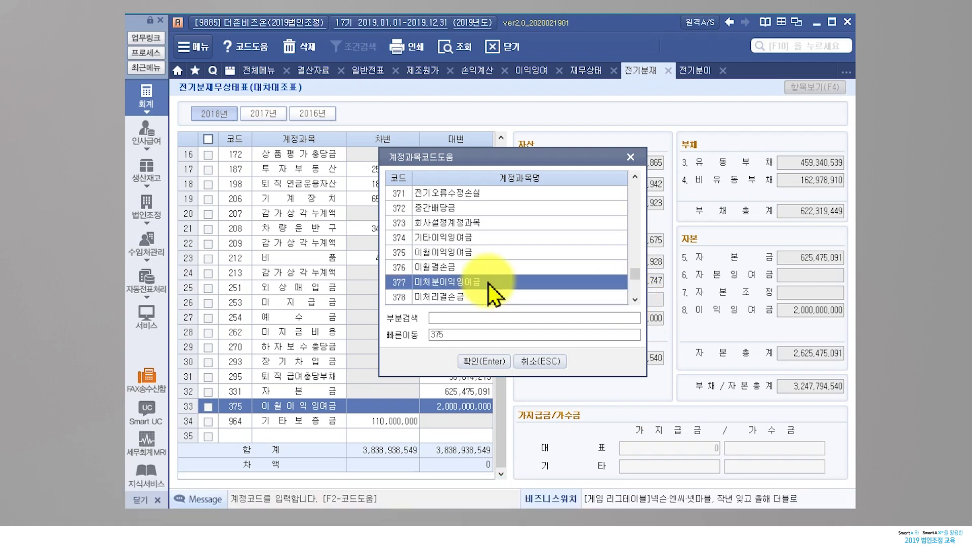
pyautogui.click(487, 298)
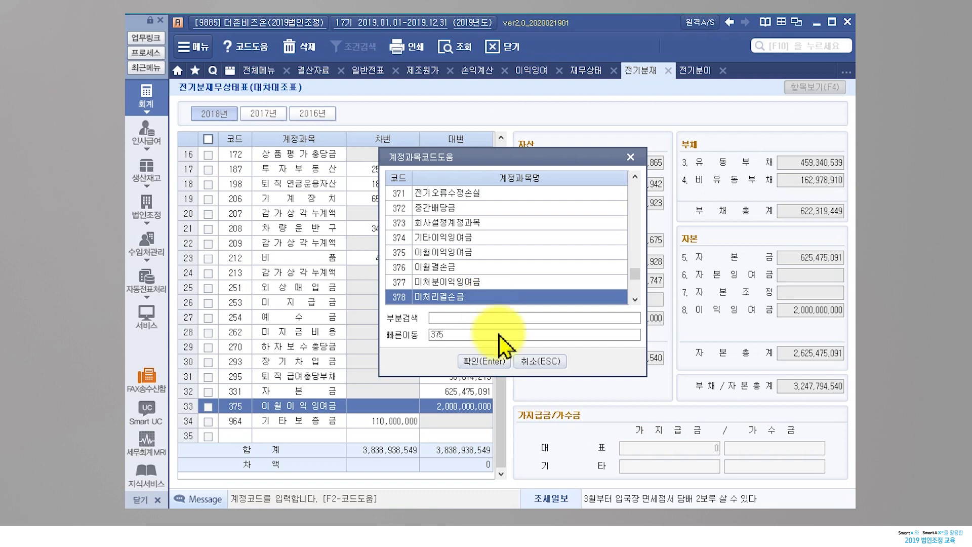
pyautogui.click(534, 362)
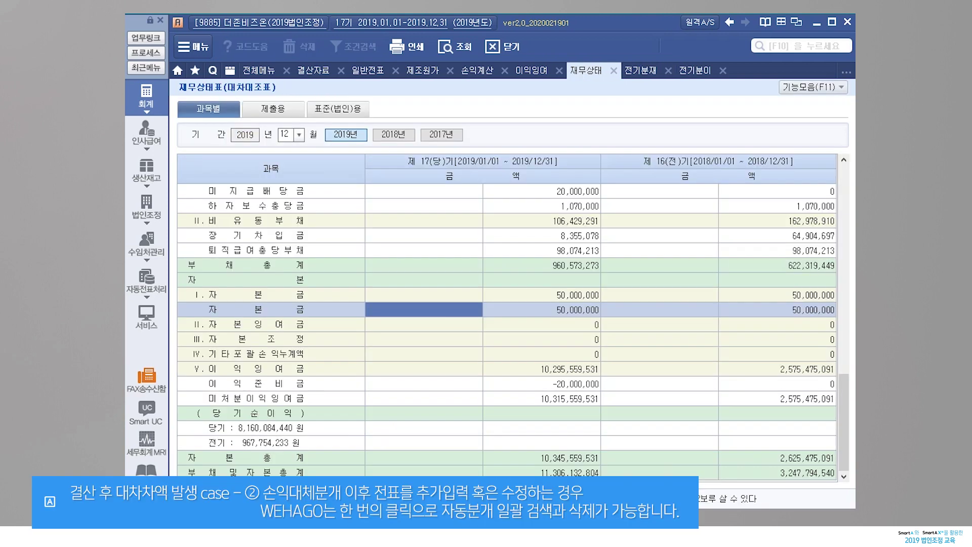
# - Check the 이익잉여금처분계산서, return to the December general vouchers and add a 5,000,000 출금 entry for 811 복리후생비 on day 1
pyautogui.click(529, 72)
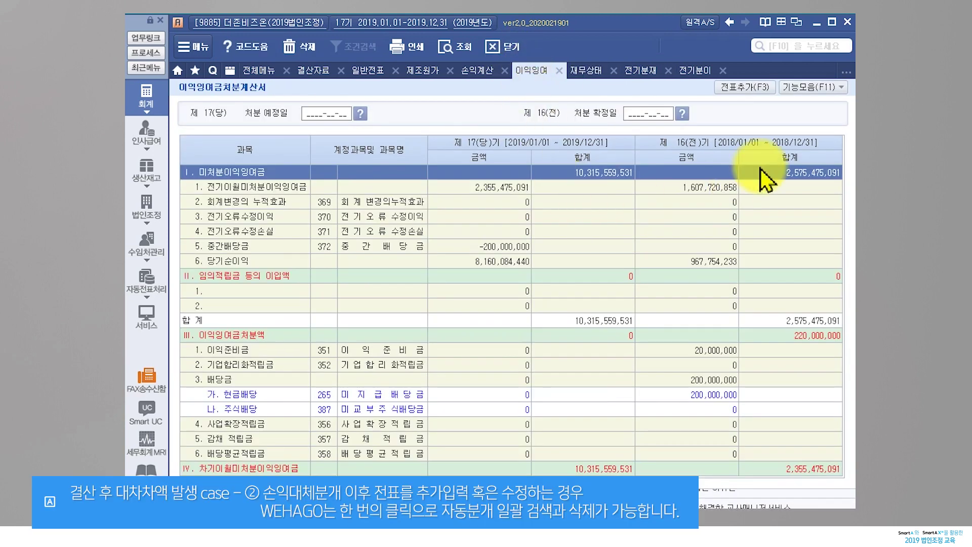
pyautogui.click(757, 92)
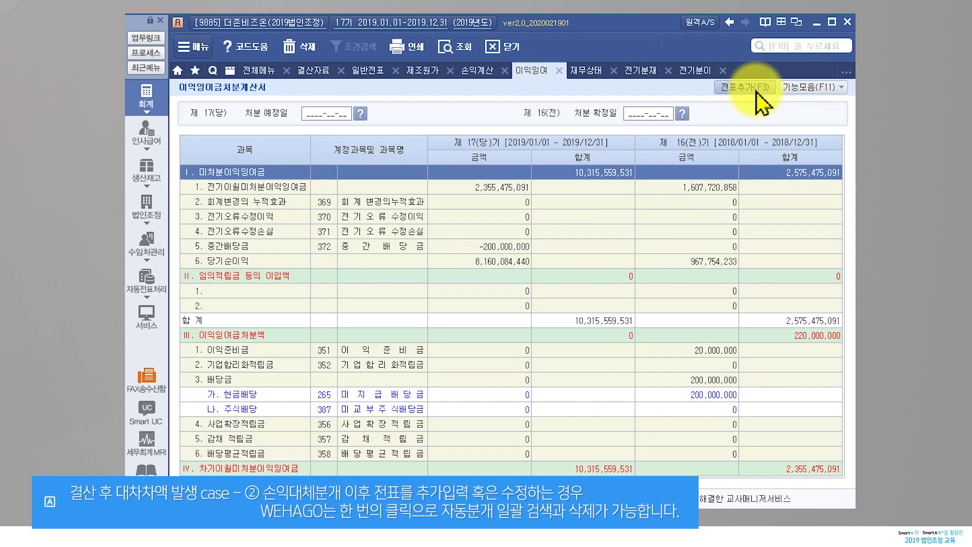
pyautogui.click(368, 72)
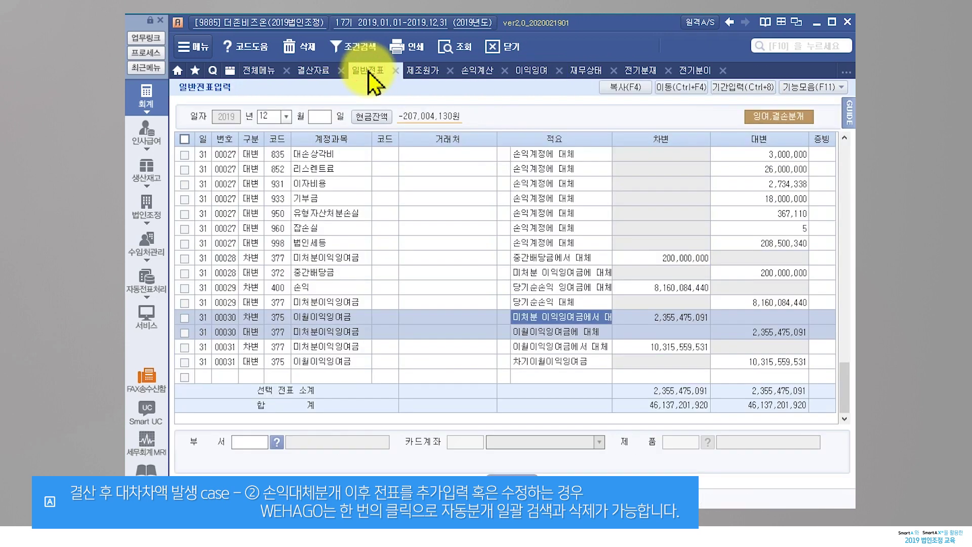
pyautogui.rightClick(432, 302)
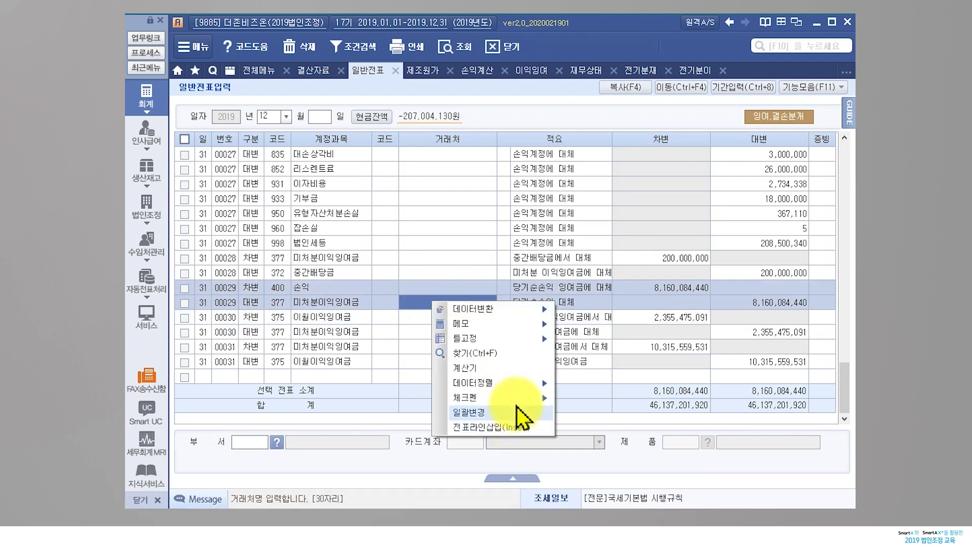
pyautogui.click(599, 390)
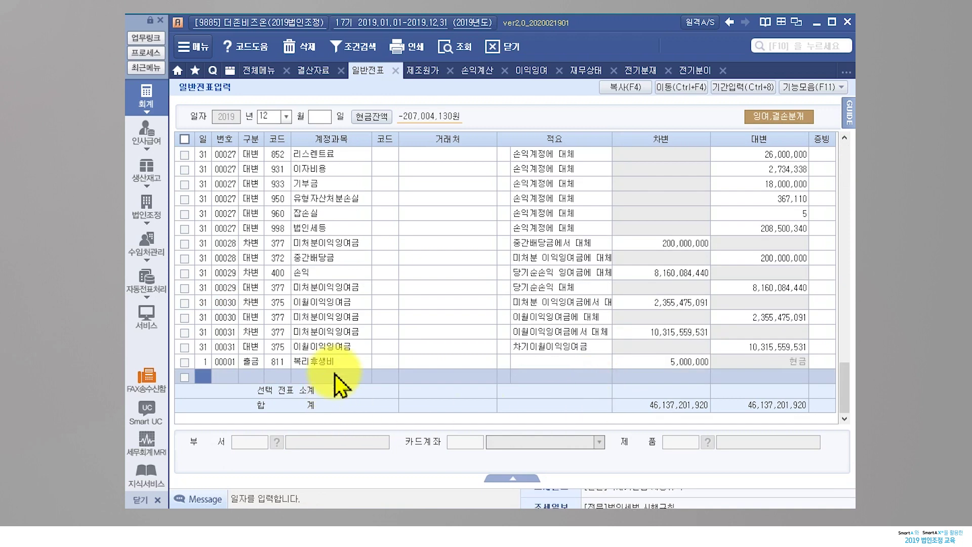
pyautogui.click(334, 363)
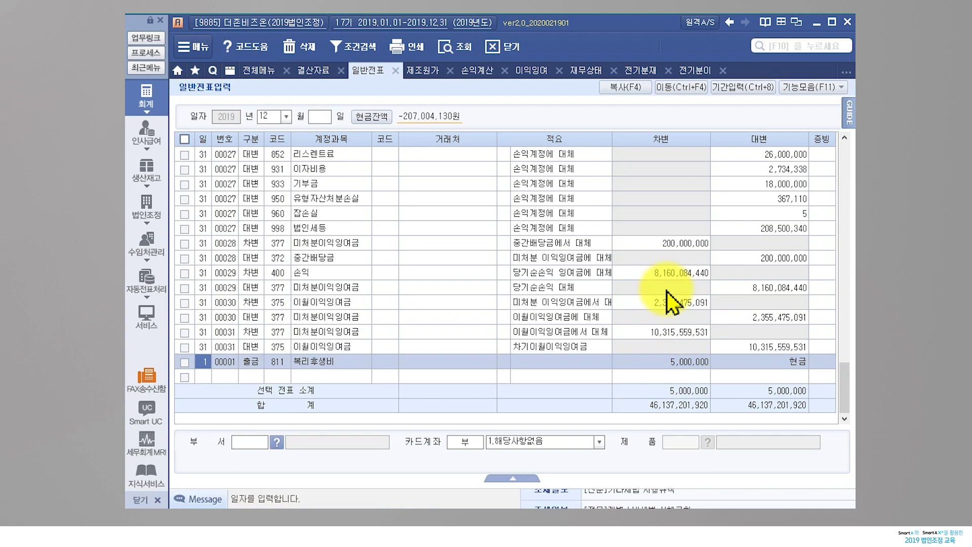
# - Try to bulk-delete the December 2019 automatic entries, selecting only 결산분개 and 잉여,결손분개
pyautogui.hotkey('shift', 'F5')
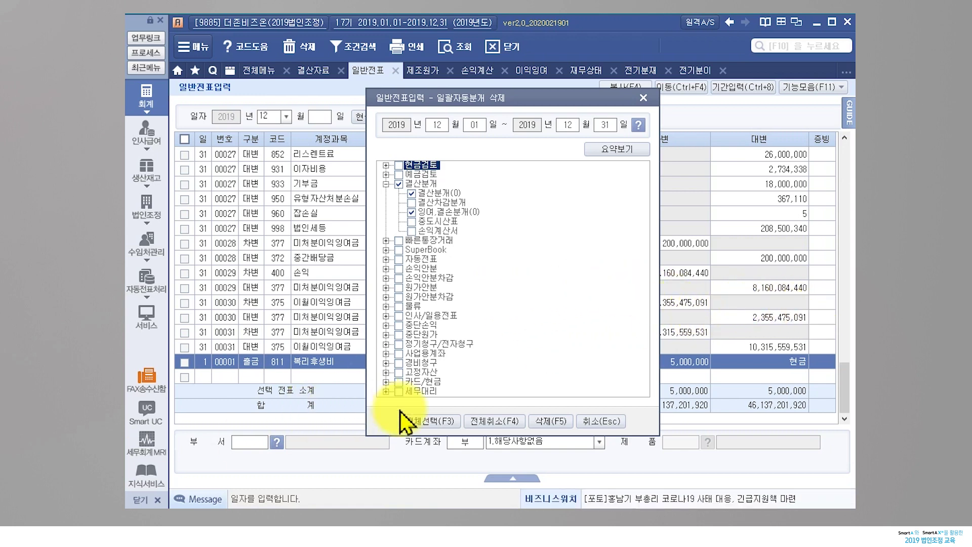
pyautogui.click(487, 425)
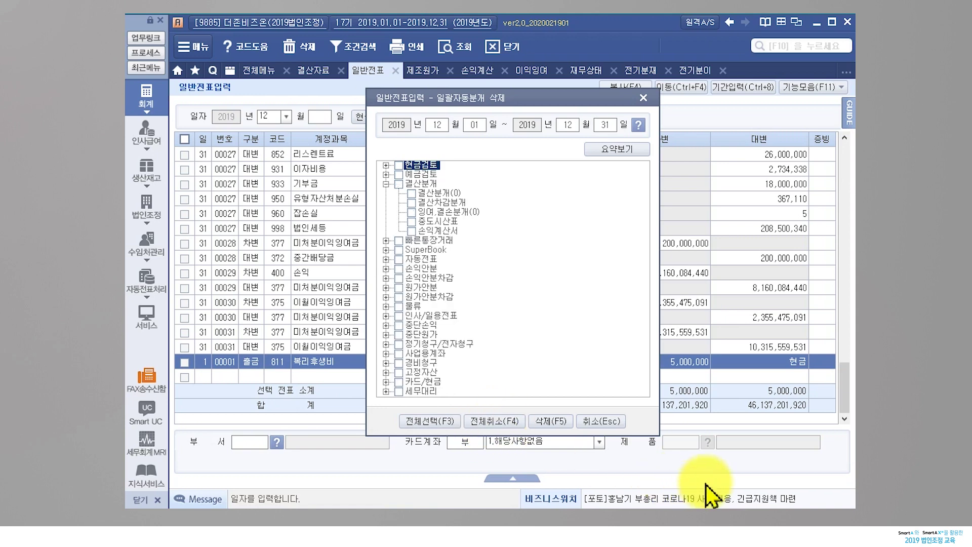
pyautogui.click(409, 194)
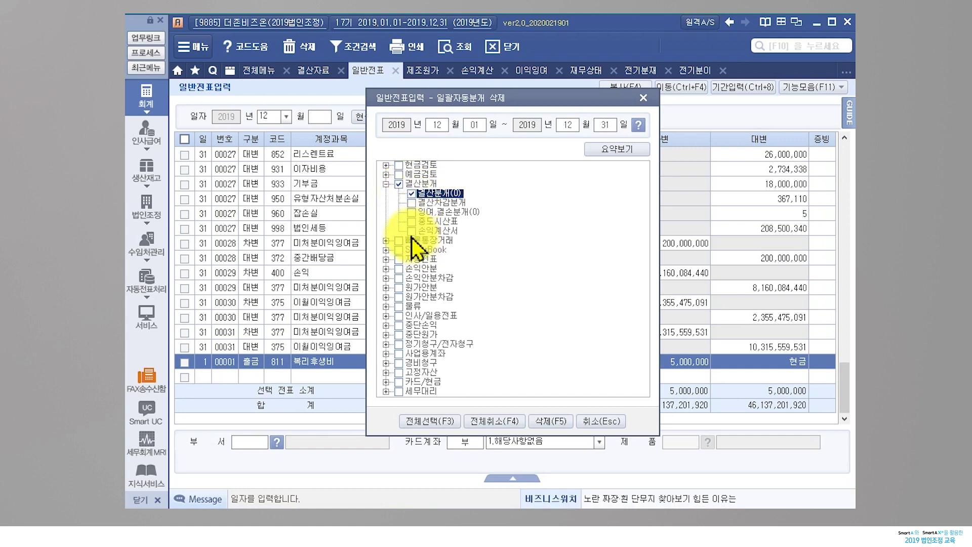
pyautogui.click(410, 215)
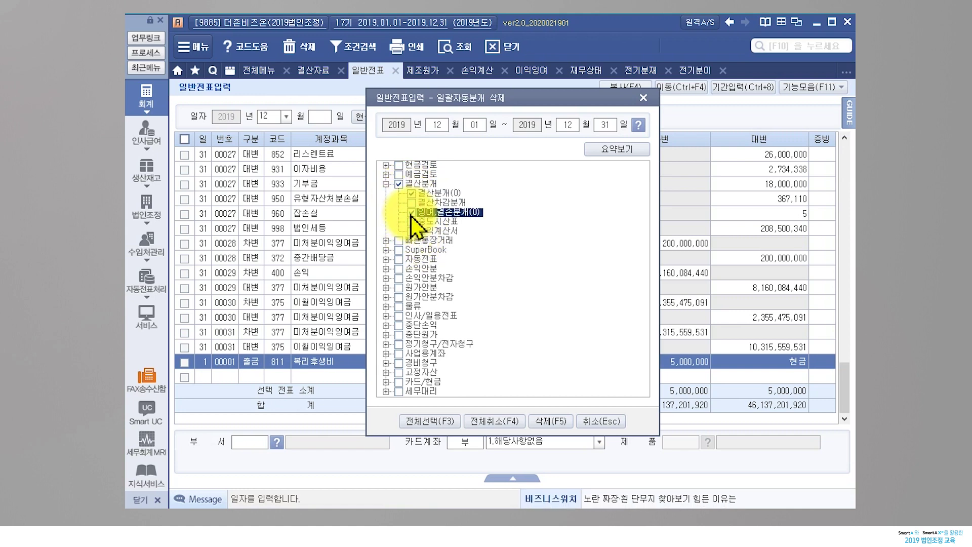
pyautogui.click(554, 424)
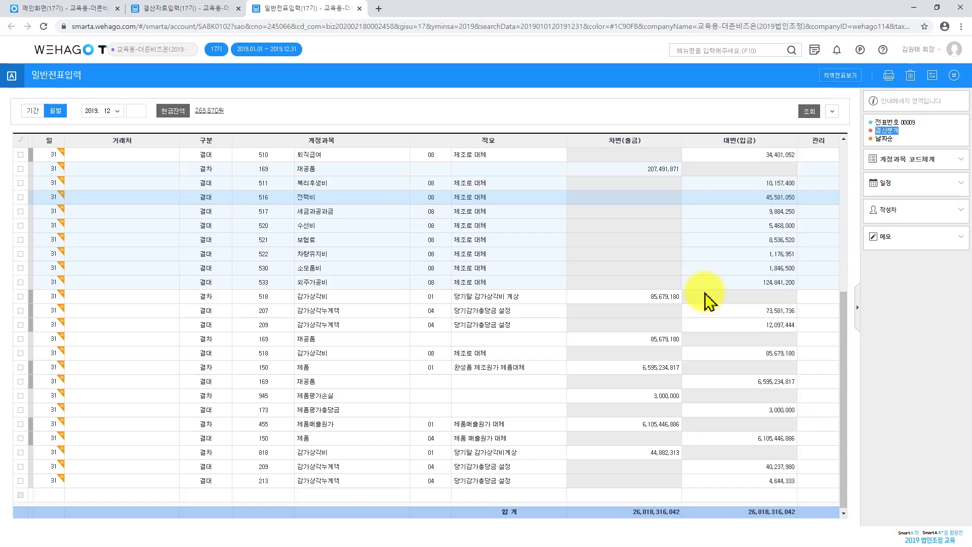
# - In WEHAGO T's 일반전표입력, open 자동분개 일괄검색 및 삭제, clear all selections and select only 결산분개
pyautogui.click(953, 75)
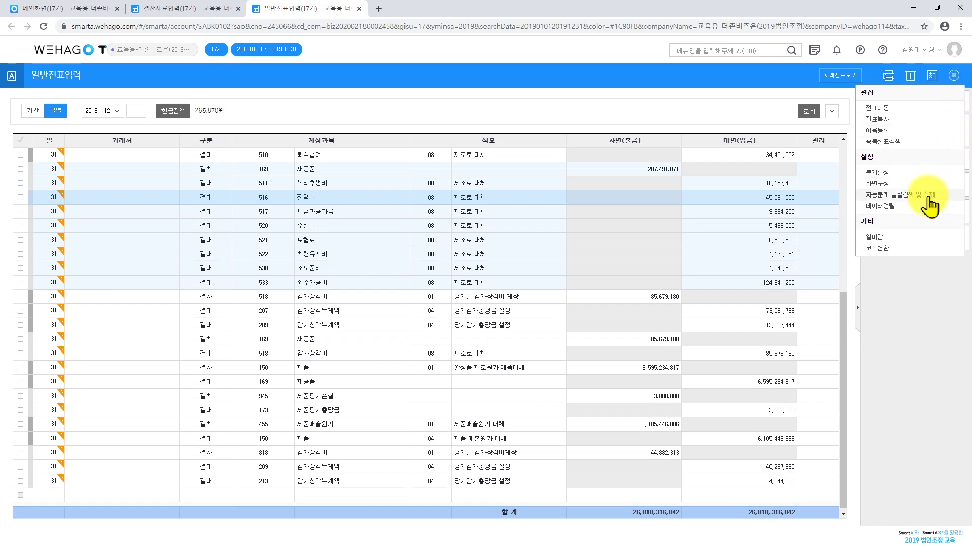
pyautogui.click(930, 197)
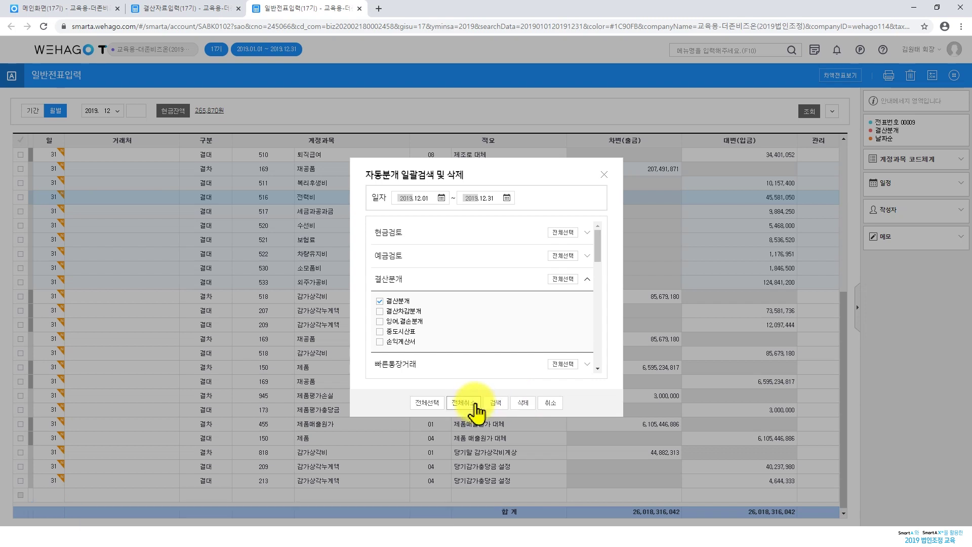
pyautogui.click(462, 403)
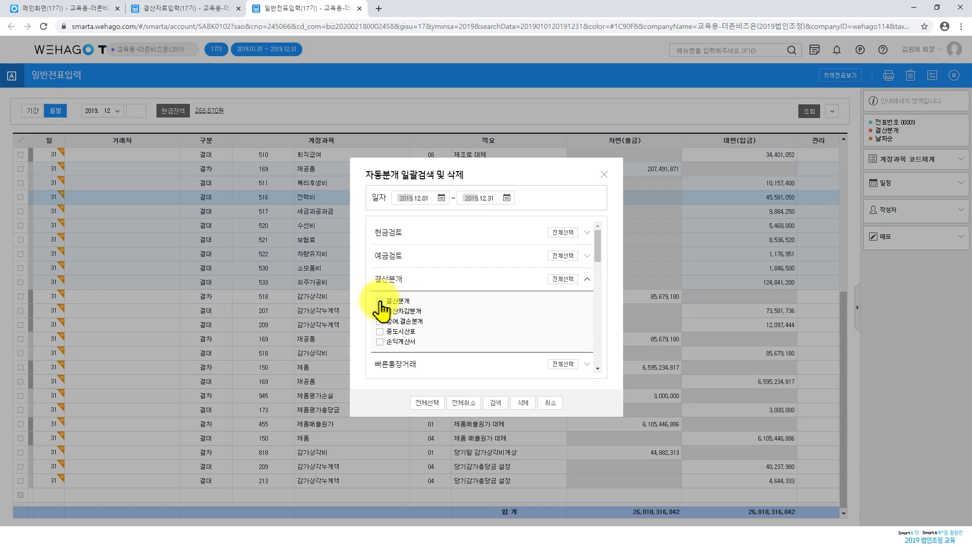
pyautogui.click(380, 302)
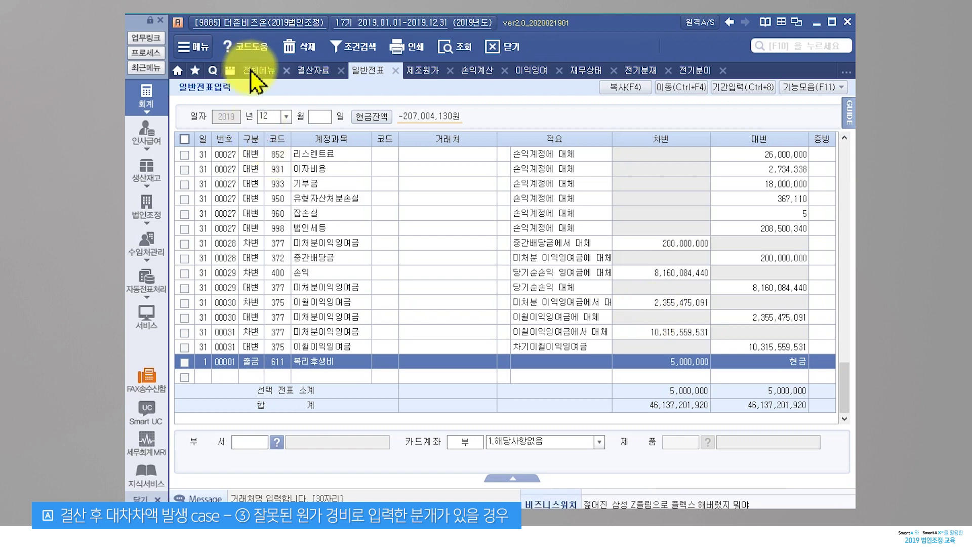
# - Select the account code of the day 1 복리후생비 voucher, then open 합계잔액시산표 from 재무회계 with account codes shown
pyautogui.click(278, 366)
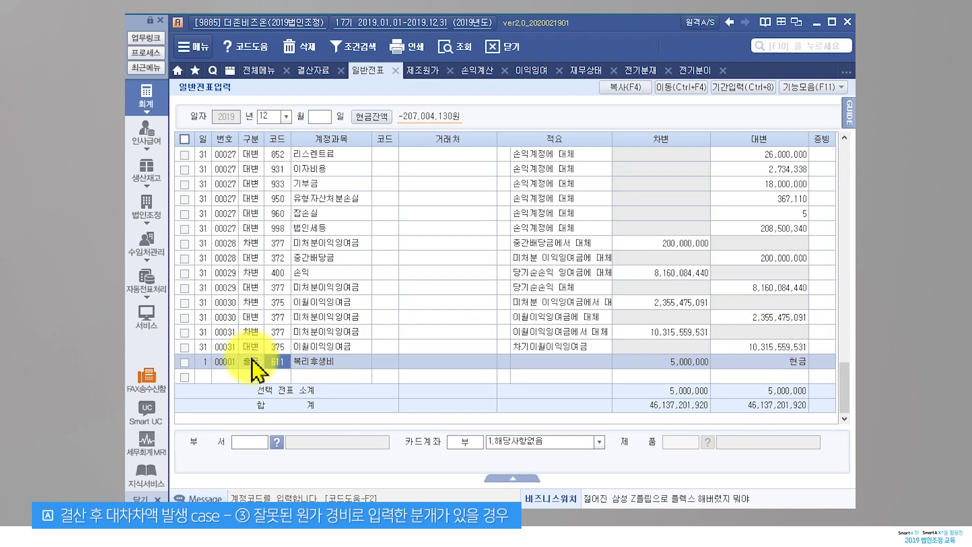
pyautogui.click(257, 69)
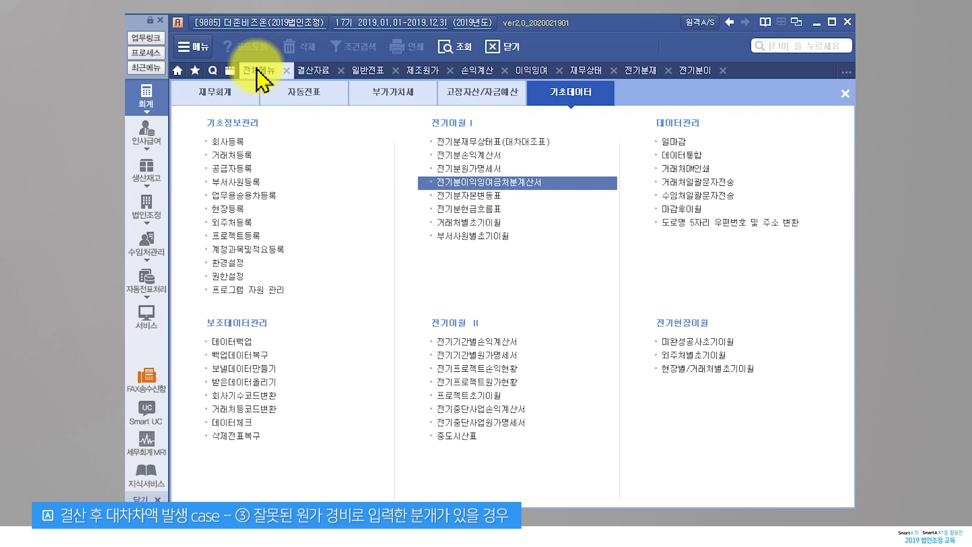
pyautogui.click(214, 93)
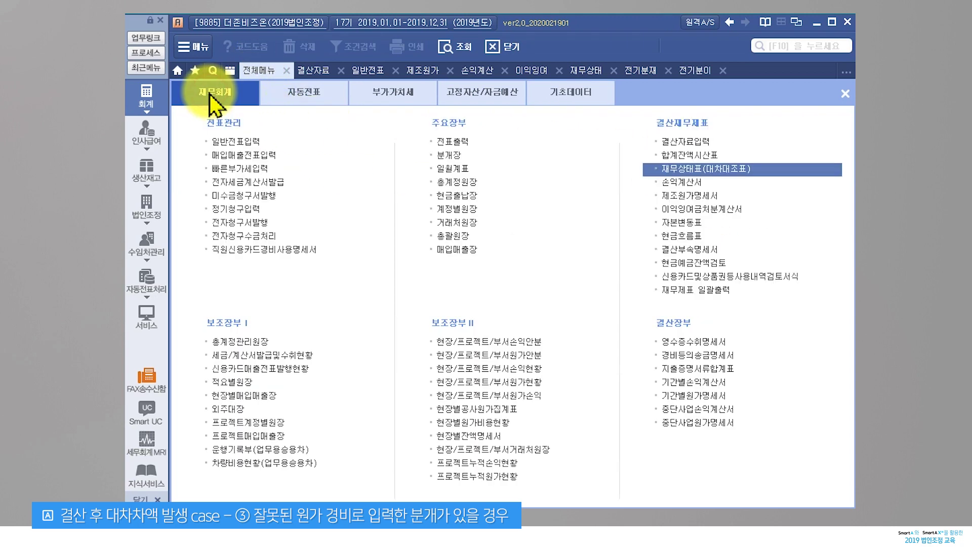
pyautogui.click(682, 158)
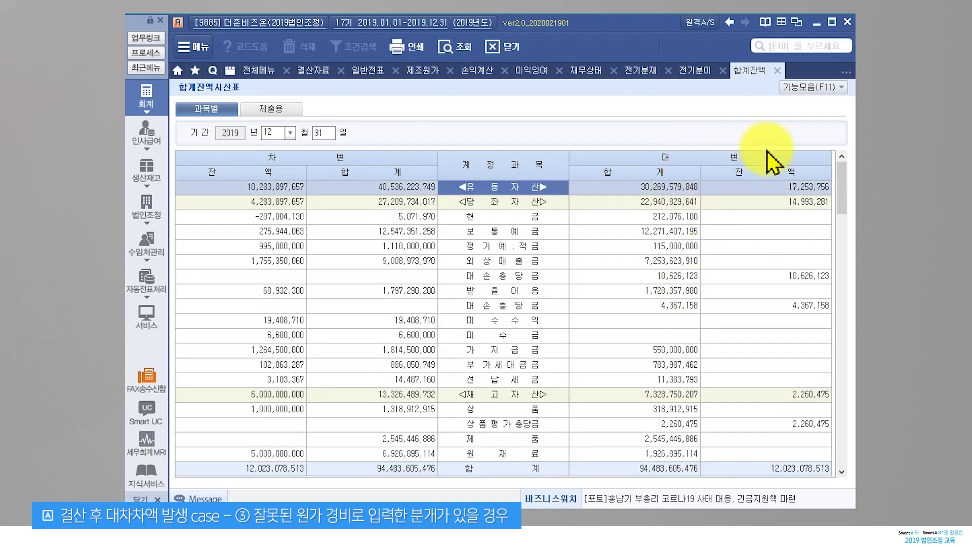
pyautogui.click(823, 89)
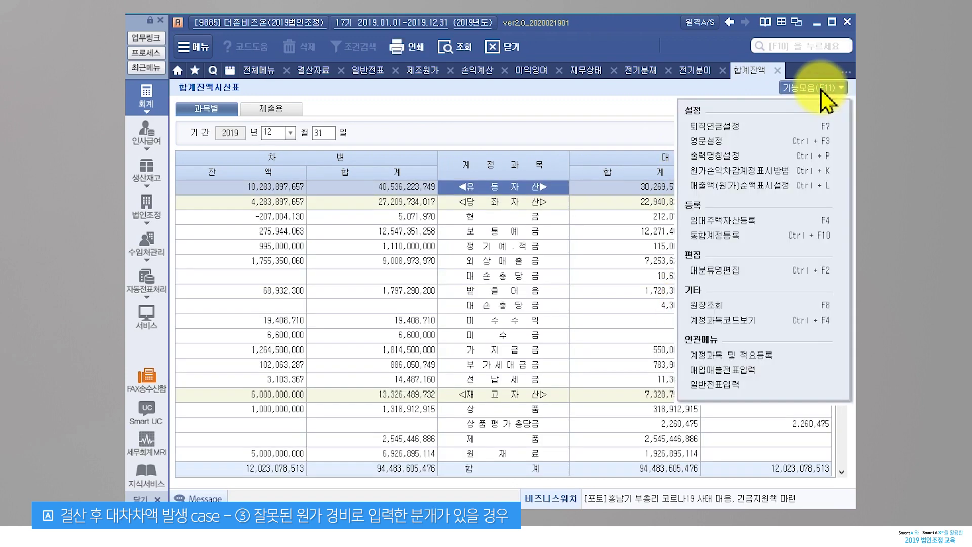
pyautogui.click(803, 319)
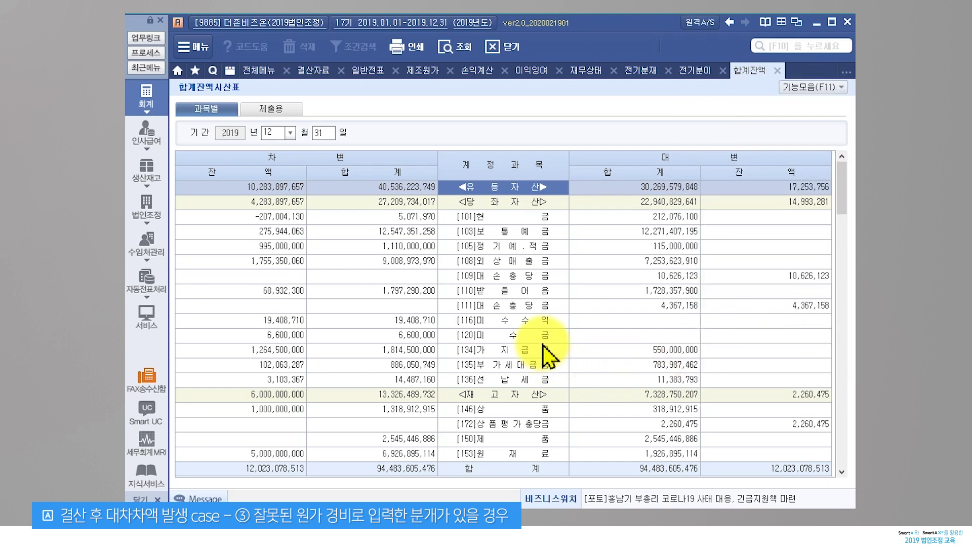
# - Search the trial balance for cost accounts with a leftover debit balance, checking 611 복리후생비 under 도급경비
pyautogui.scroll(-10, 548, 357)
pyautogui.scroll(-5, 544, 347)
pyautogui.click(572, 380)
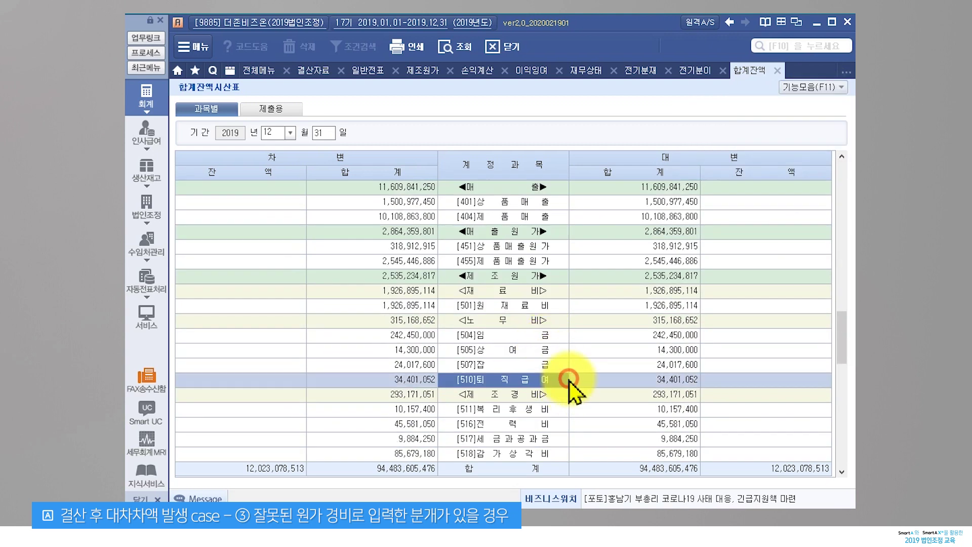
pyautogui.scroll(-3, 569, 381)
pyautogui.scroll(-3, 569, 382)
pyautogui.click(281, 298)
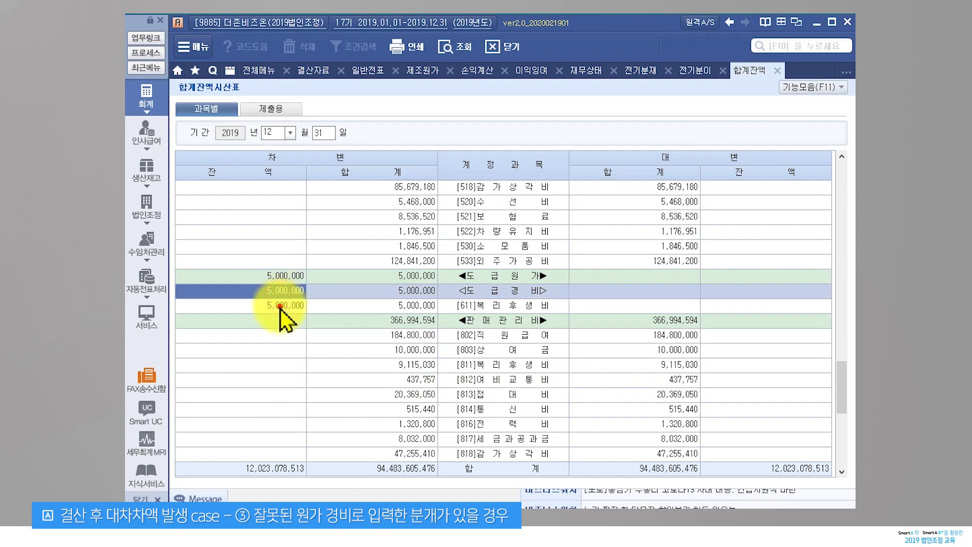
pyautogui.click(280, 307)
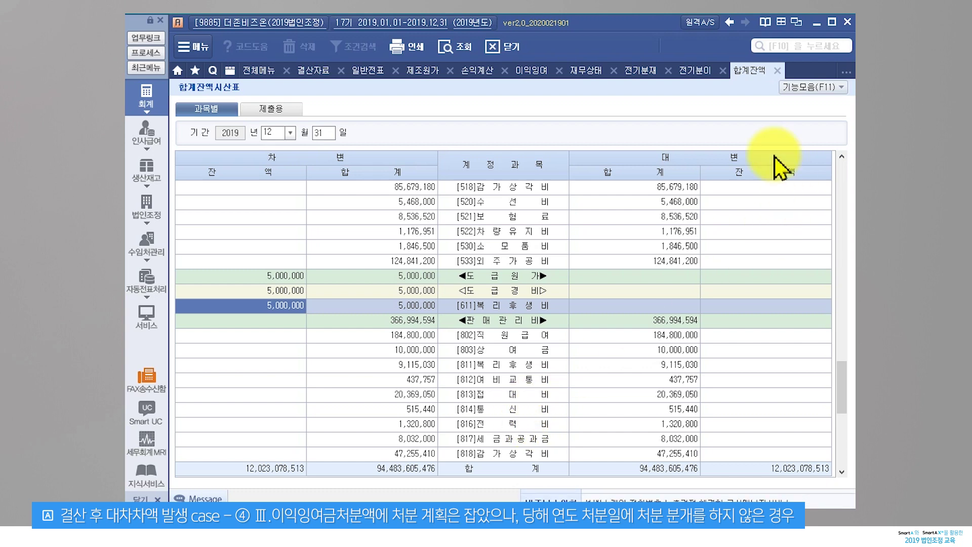
# - Examine the 이익준비금 and 배당금 amounts under III. 이익잉여금처분액 in 전기분이익잉여금처분계산서
pyautogui.click(695, 71)
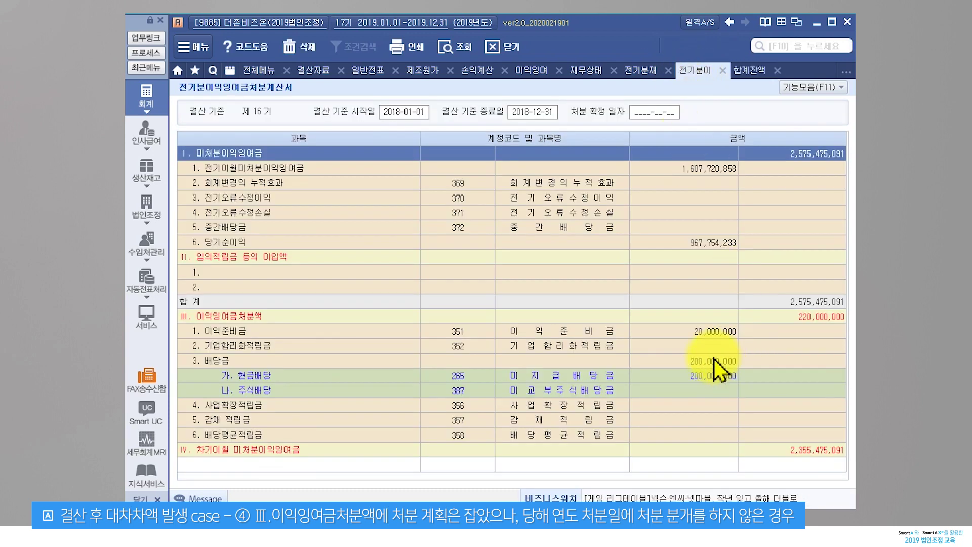
pyautogui.click(714, 359)
pyautogui.click(218, 312)
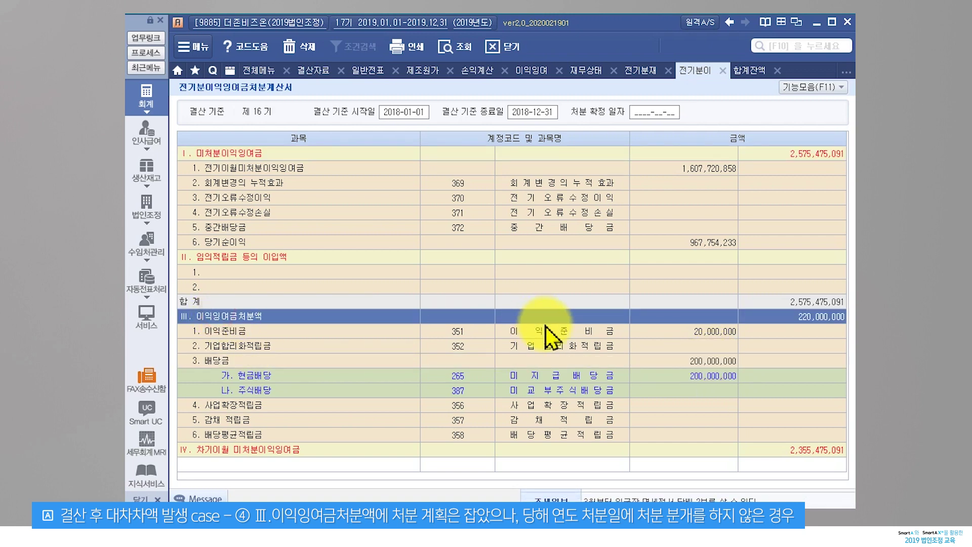
pyautogui.click(718, 332)
pyautogui.click(721, 361)
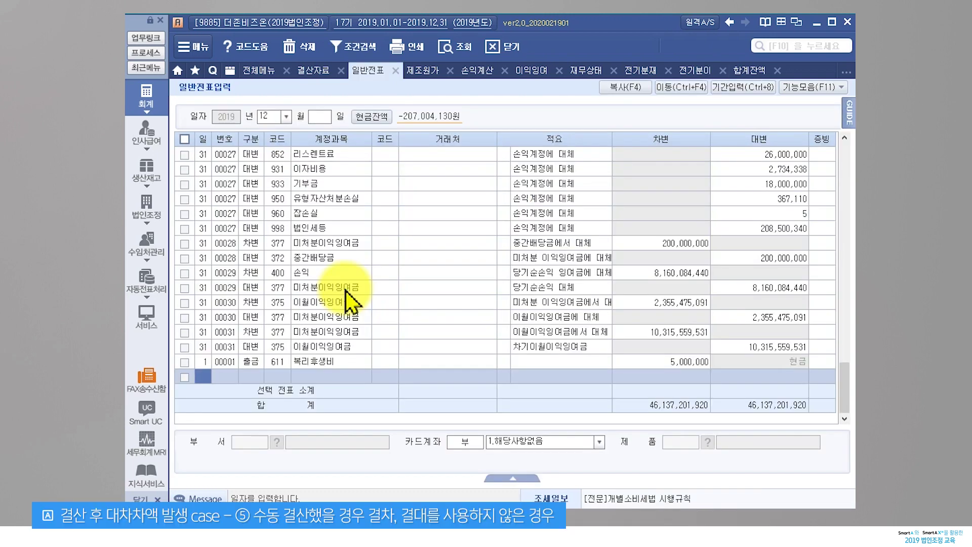
# - In December general voucher 00019, change the type of the 169 재공품 line to 차변 and the 511 복리후생비 line to 대변
pyautogui.click(346, 290)
pyautogui.scroll(15, 354, 309)
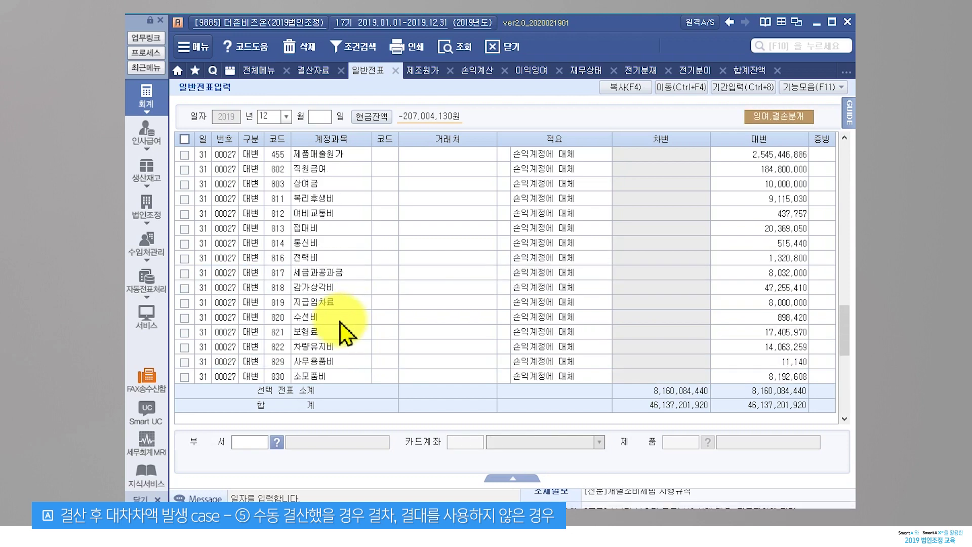
pyautogui.click(310, 244)
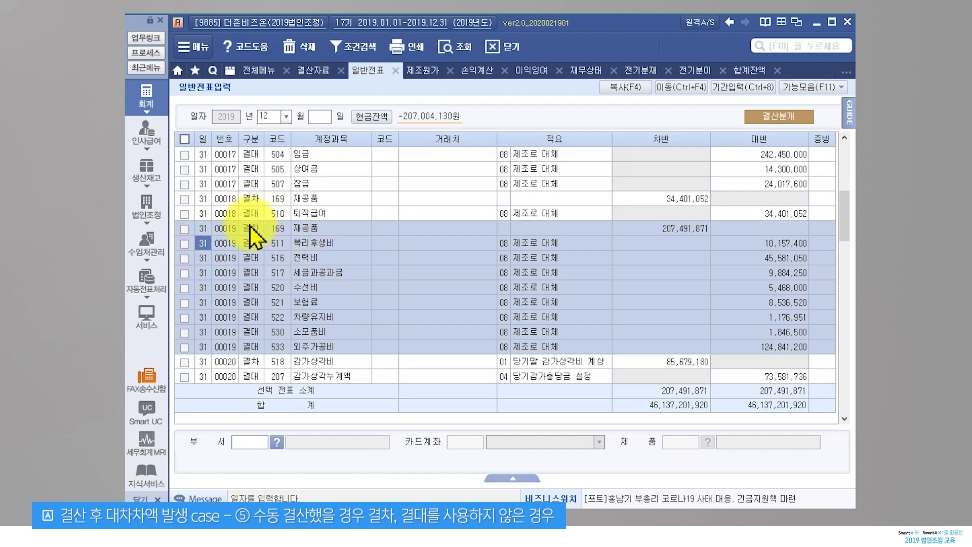
pyautogui.press('Return')
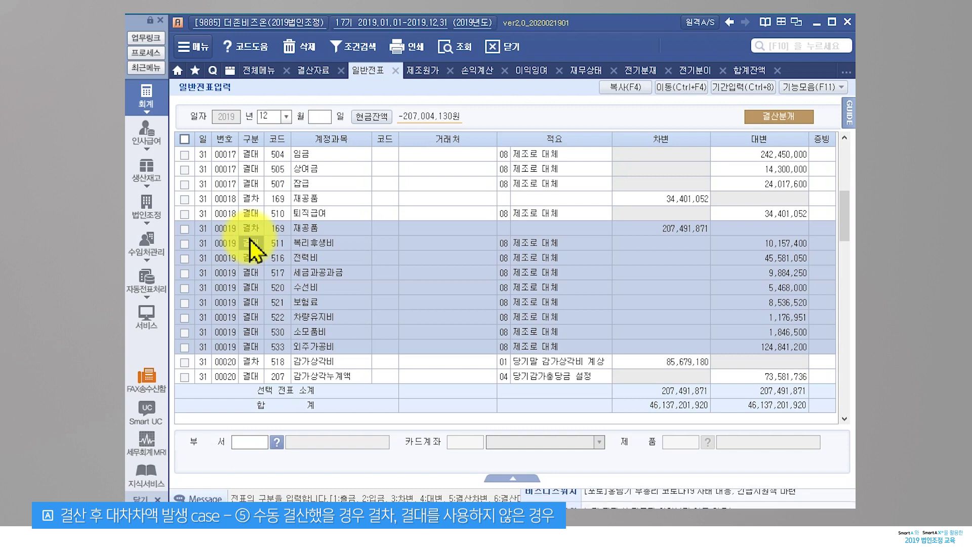
pyautogui.press('Up')
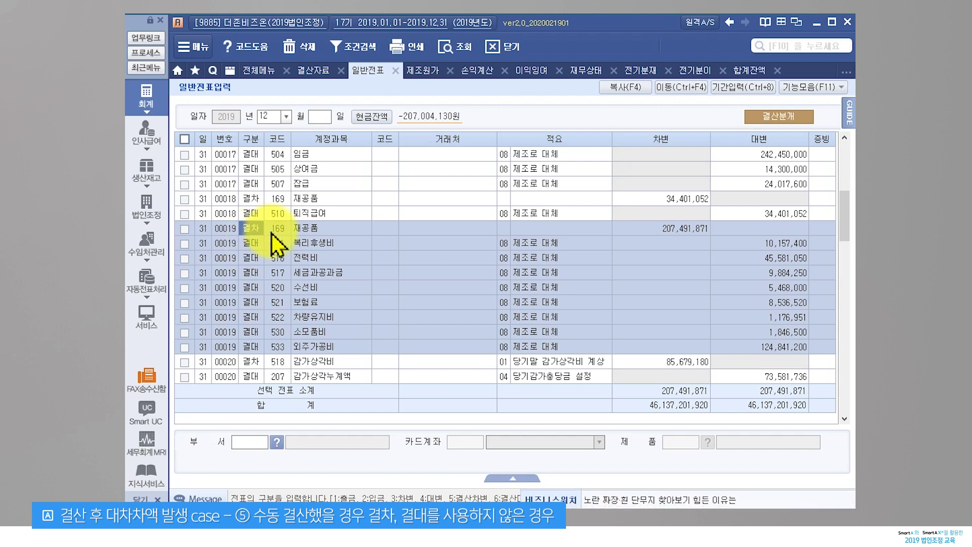
pyautogui.write('3')
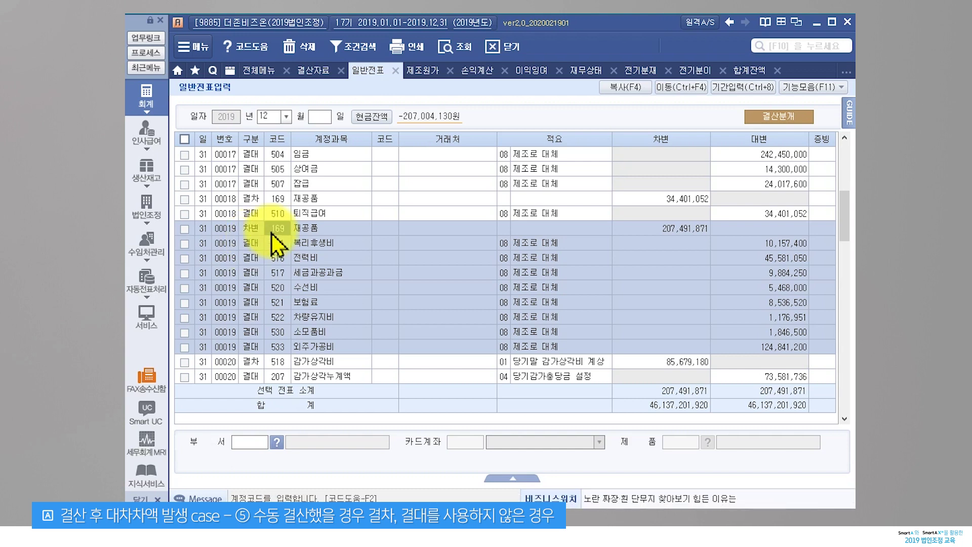
pyautogui.click(252, 243)
pyautogui.write('4')
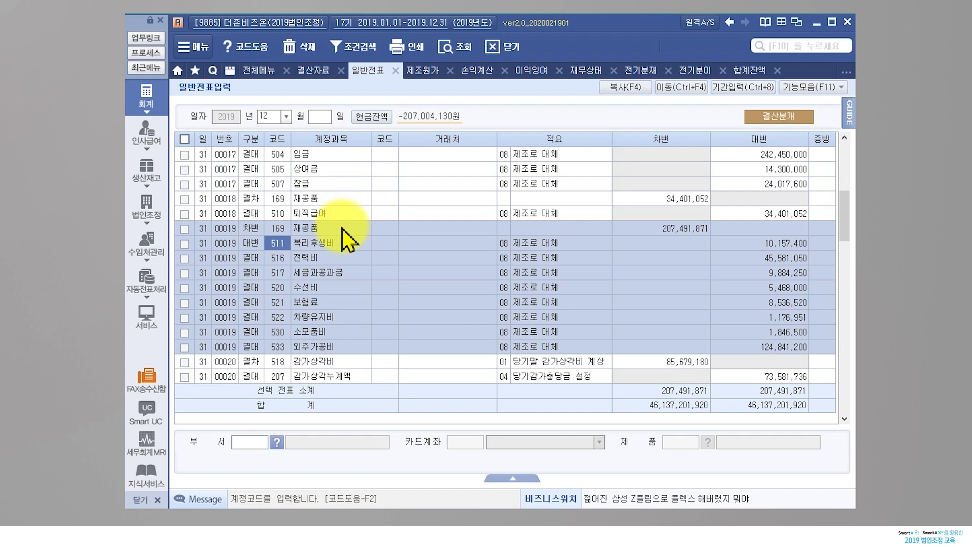
pyautogui.click(366, 293)
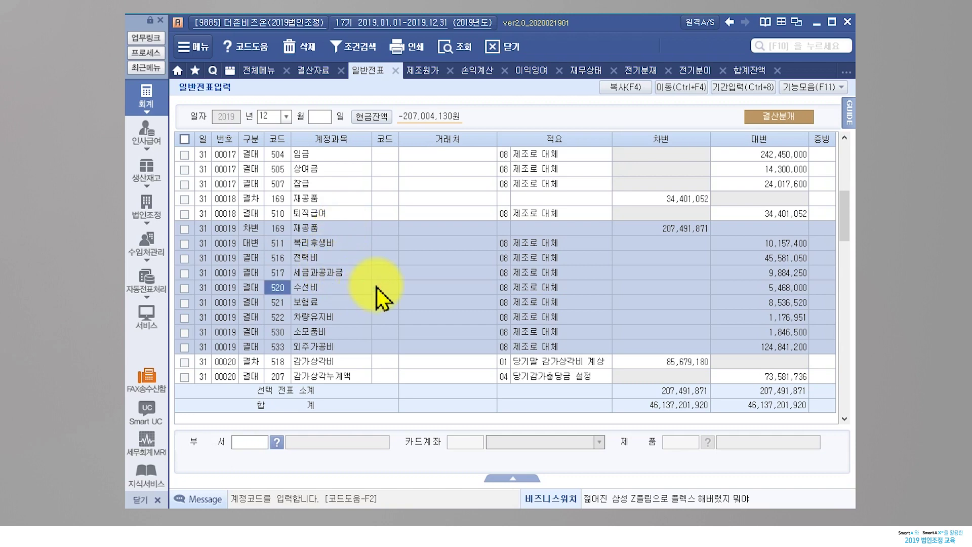